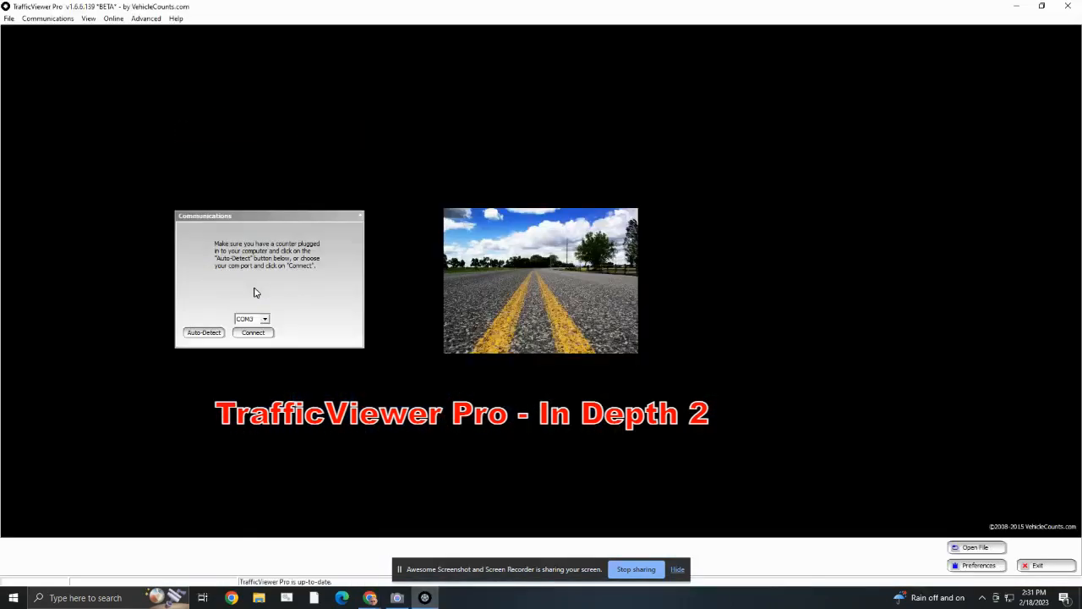
# Step: Move the Communications panel aside and connect to the plugged-in traffic counter with auto-detection
pyautogui.moveTo(285, 221); pyautogui.dragTo(189, 246)
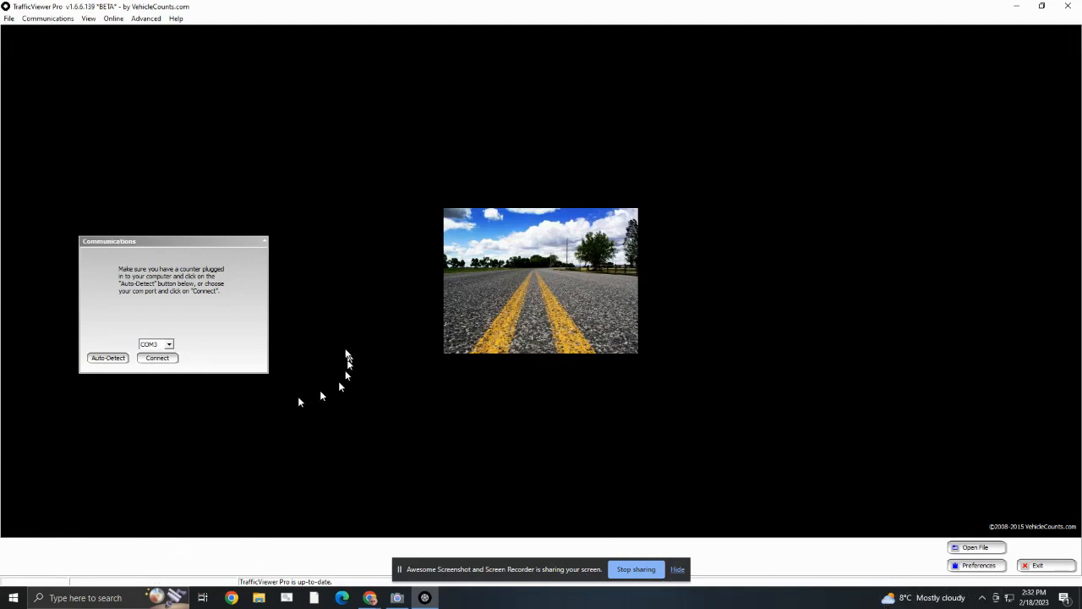
pyautogui.click(108, 358)
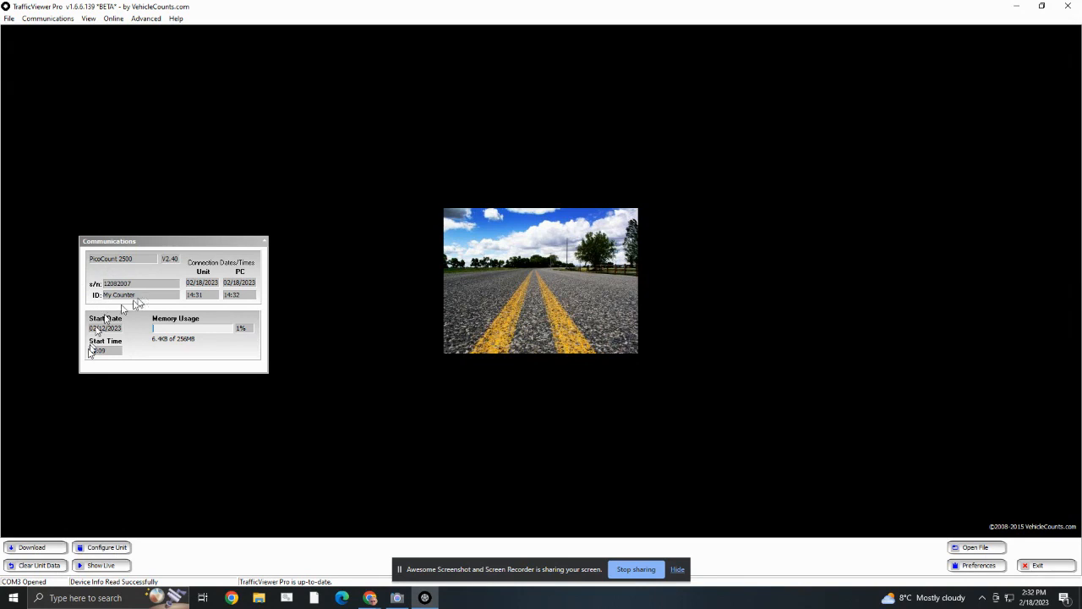
# Step: Review the unit ID and dwell settings in the counter's device configuration, and close it without saving
pyautogui.click(108, 549)
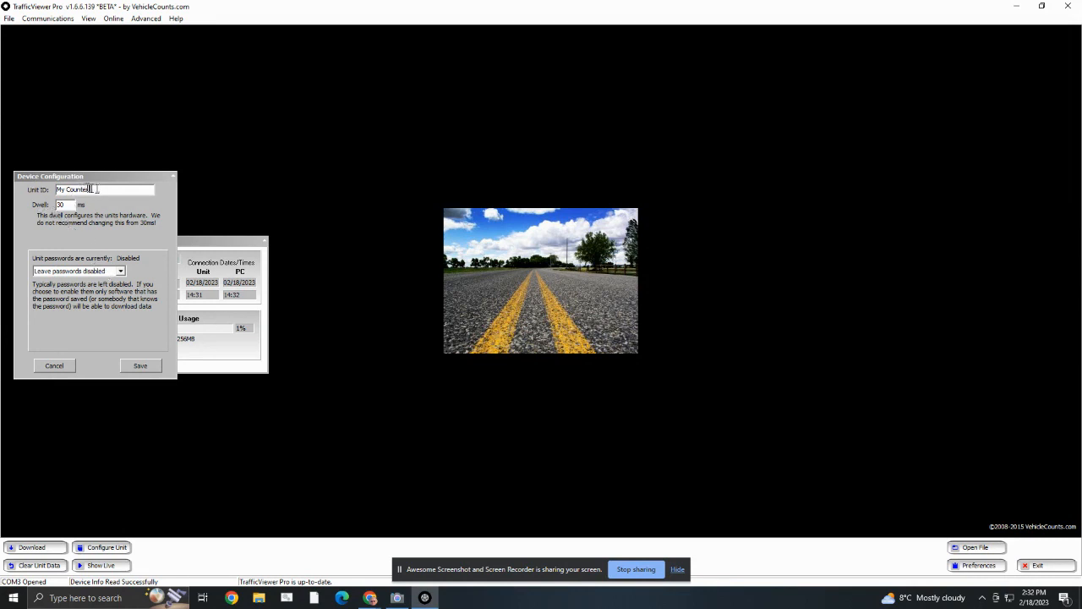
pyautogui.moveTo(95, 189); pyautogui.dragTo(39, 187)
pyautogui.click(70, 205)
pyautogui.click(54, 365)
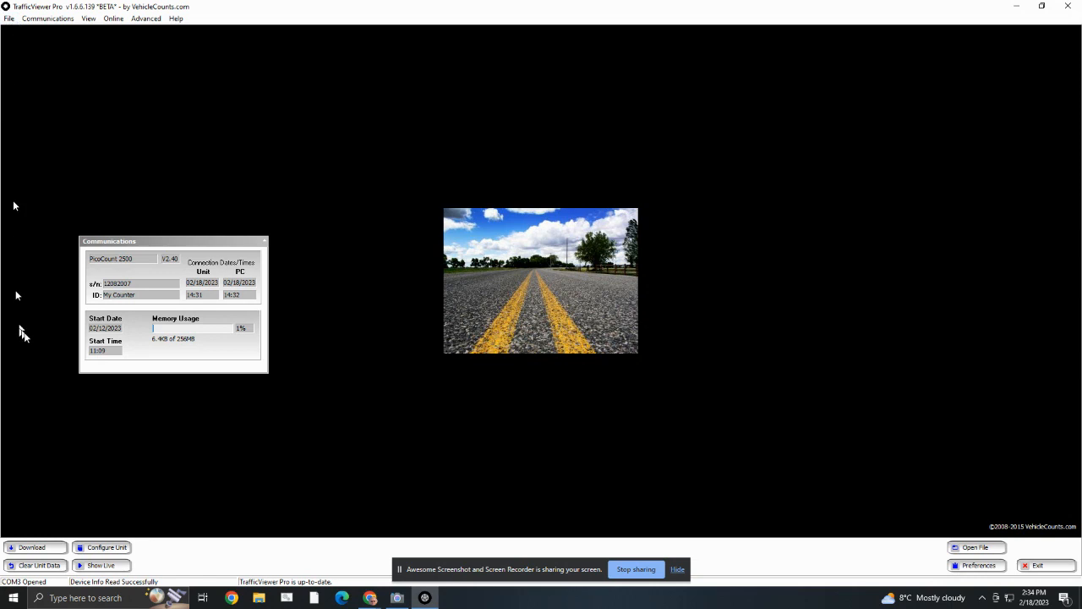
pyautogui.click(8, 19)
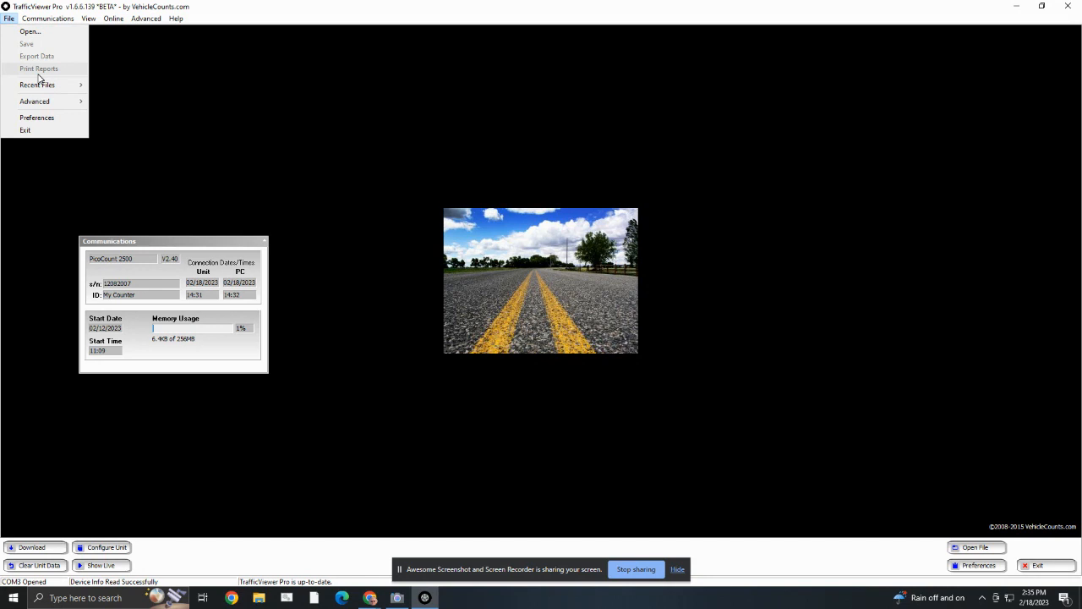
pyautogui.moveTo(38, 88)
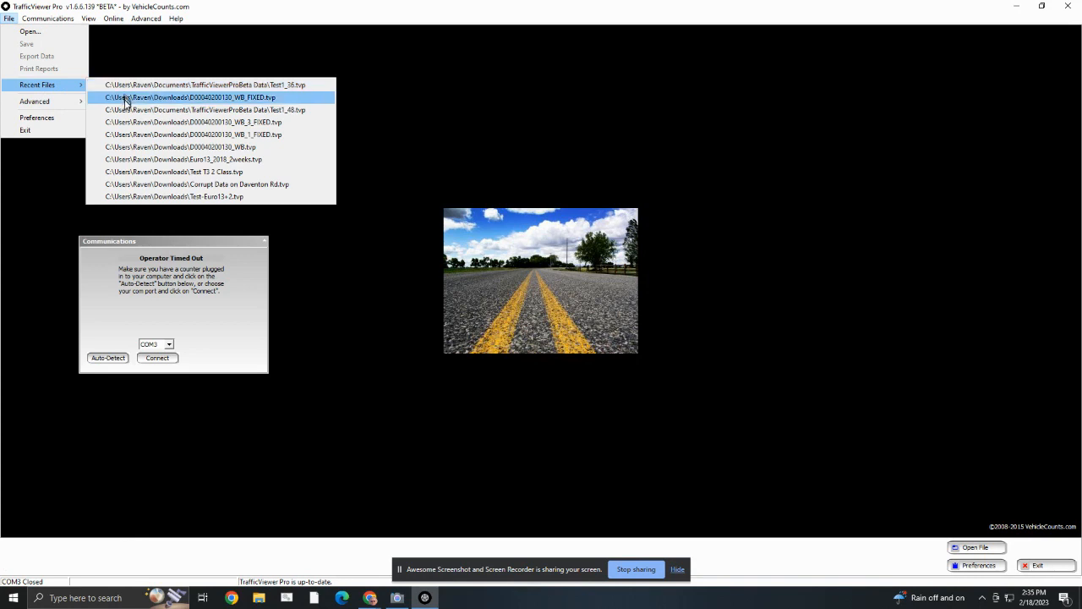
pyautogui.click(30, 165)
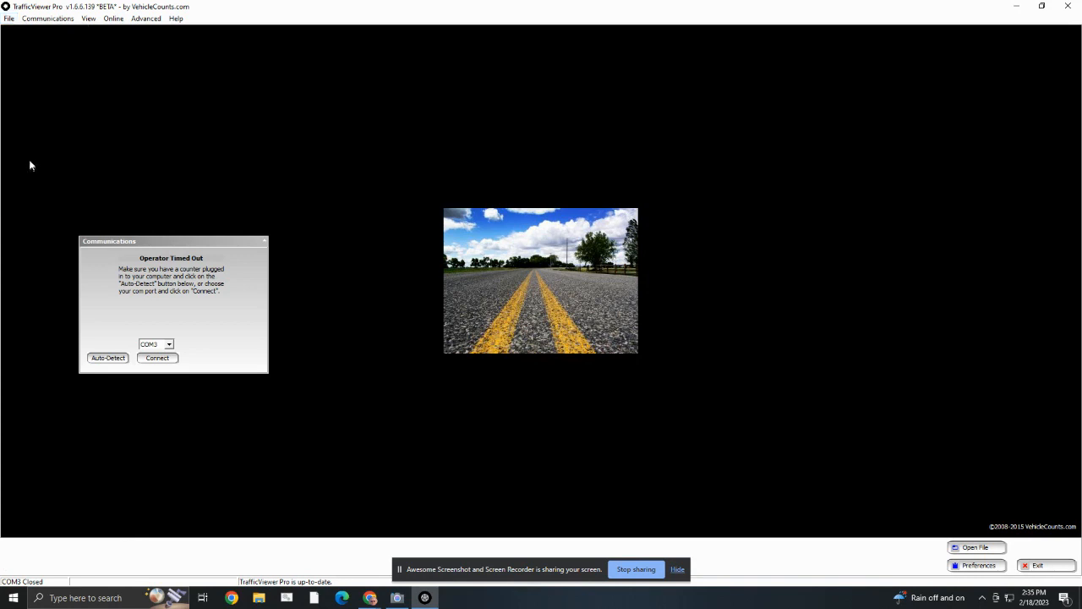
pyautogui.click(6, 19)
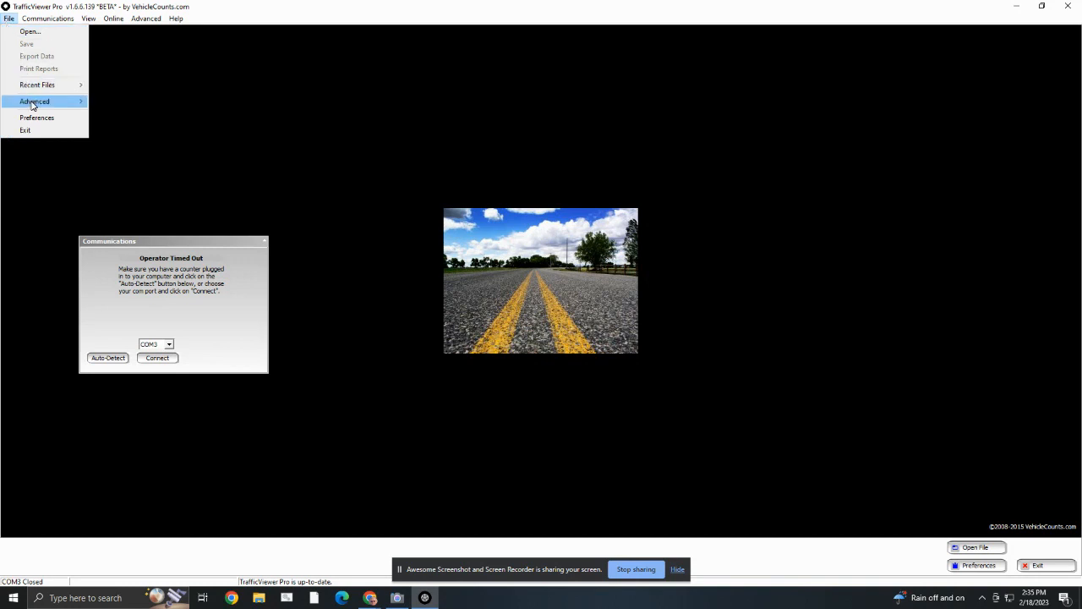
pyautogui.moveTo(33, 105)
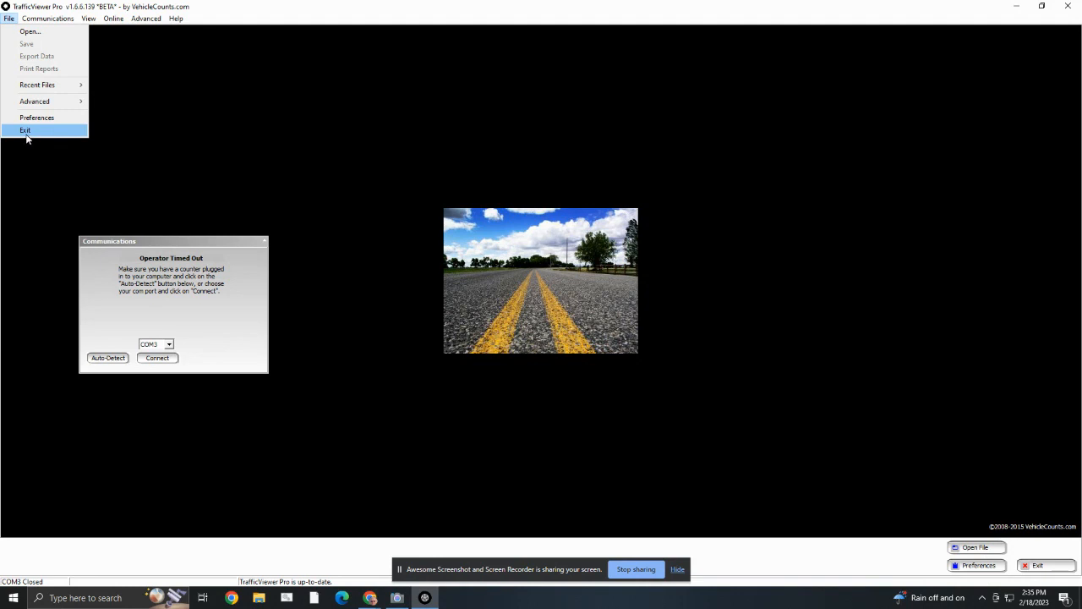
pyautogui.click(116, 128)
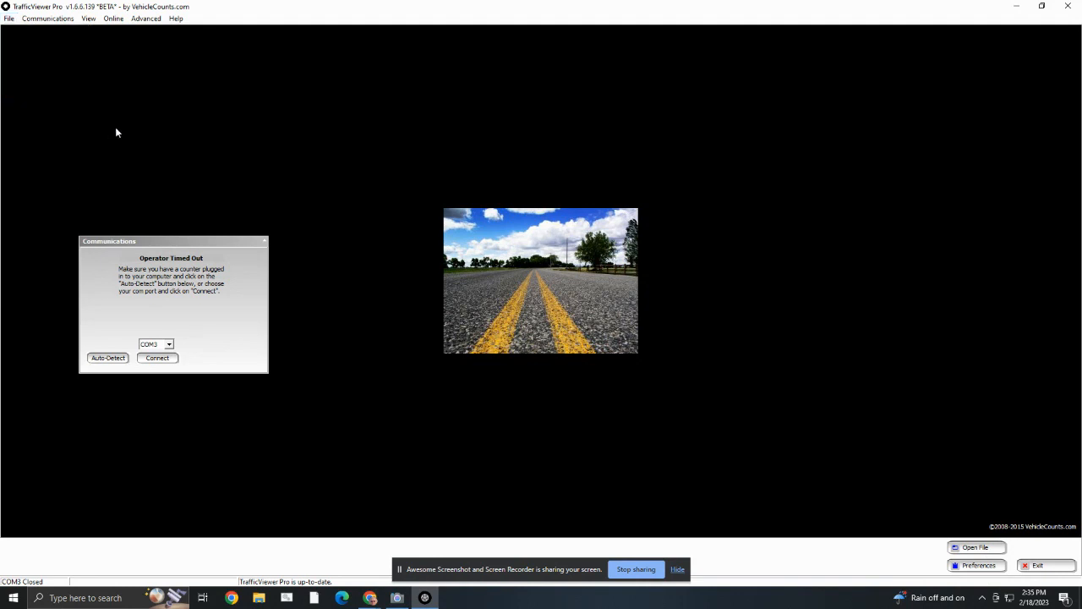
# Step: Reconnect to the timed-out counter using automatic port detection
pyautogui.click(47, 18)
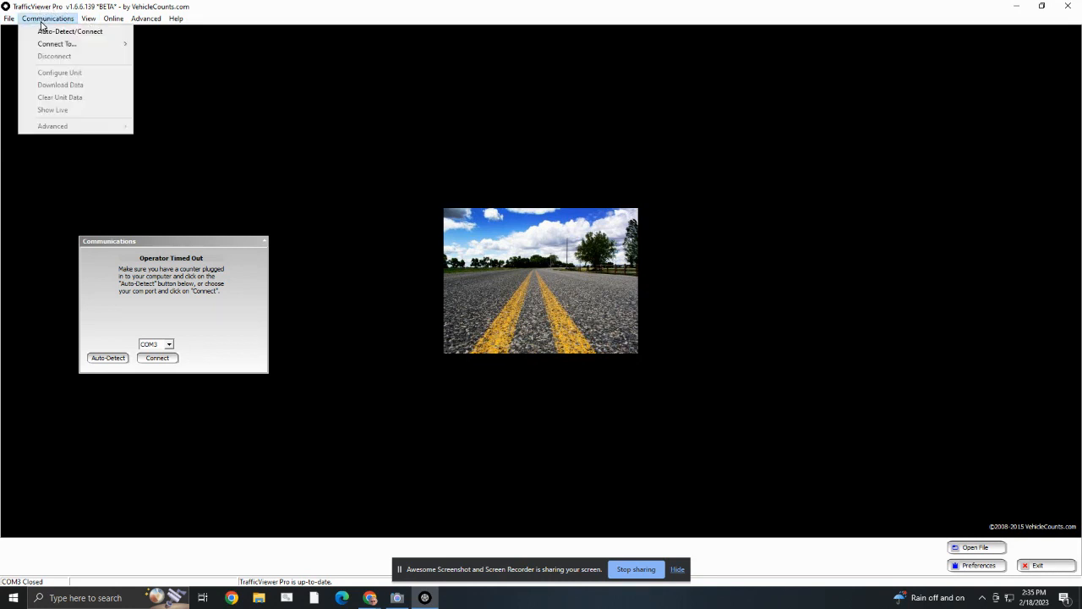
pyautogui.click(93, 33)
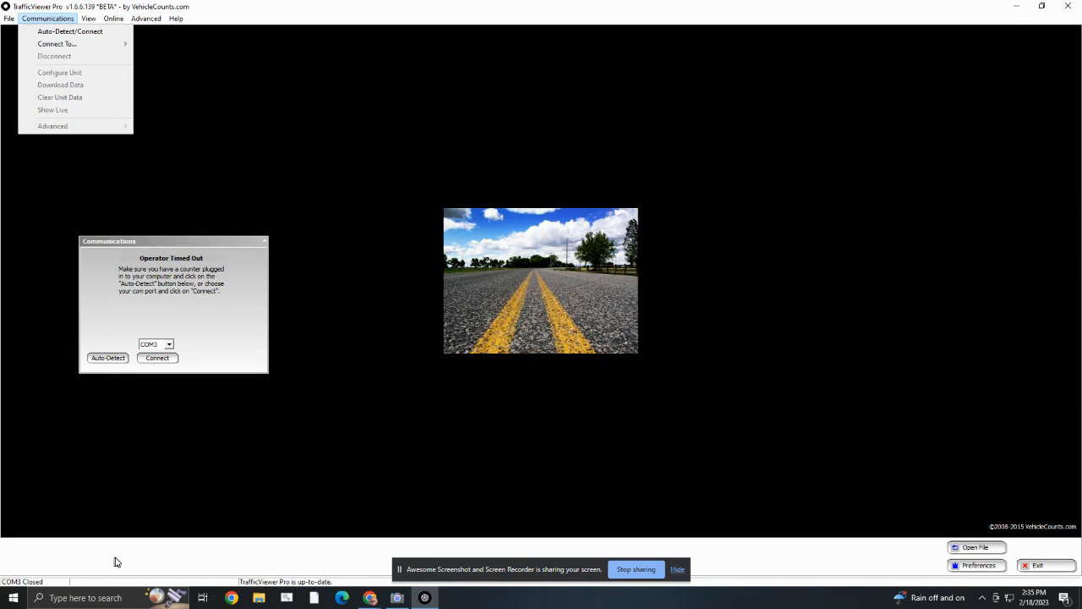
pyautogui.click(51, 34)
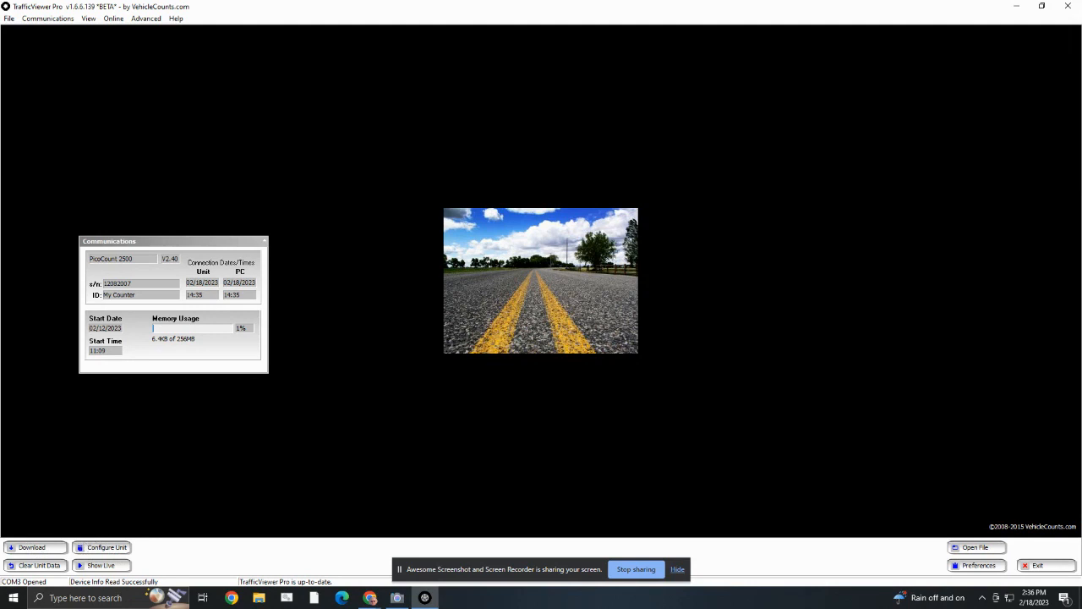
# Step: Generate a request code for the connected counter in the advanced unit activation feature, and close the Unit Activation panel
pyautogui.click(47, 17)
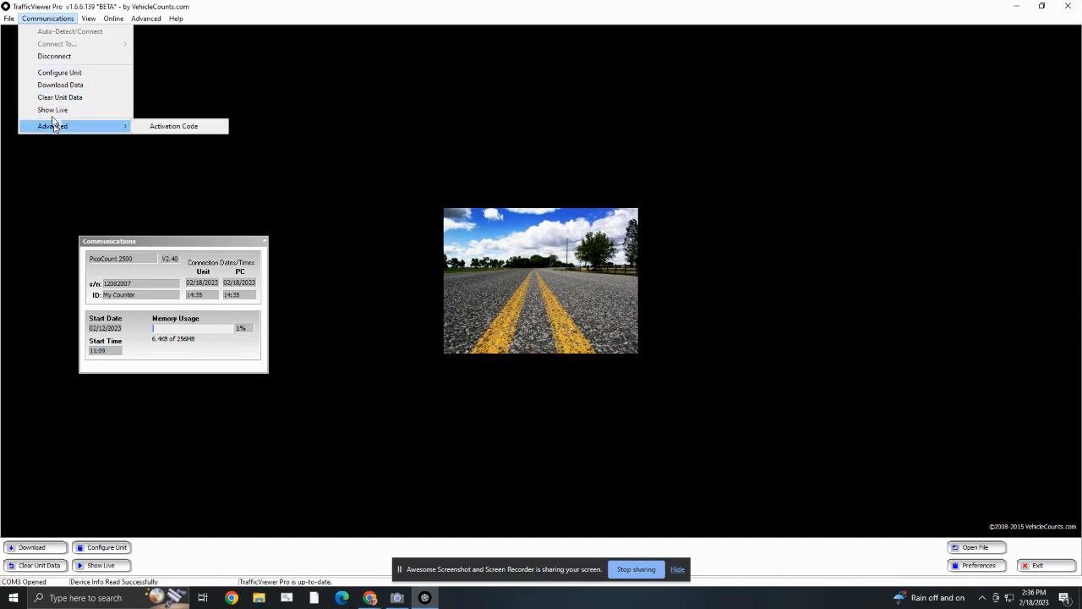
pyautogui.moveTo(53, 129)
pyautogui.click(165, 129)
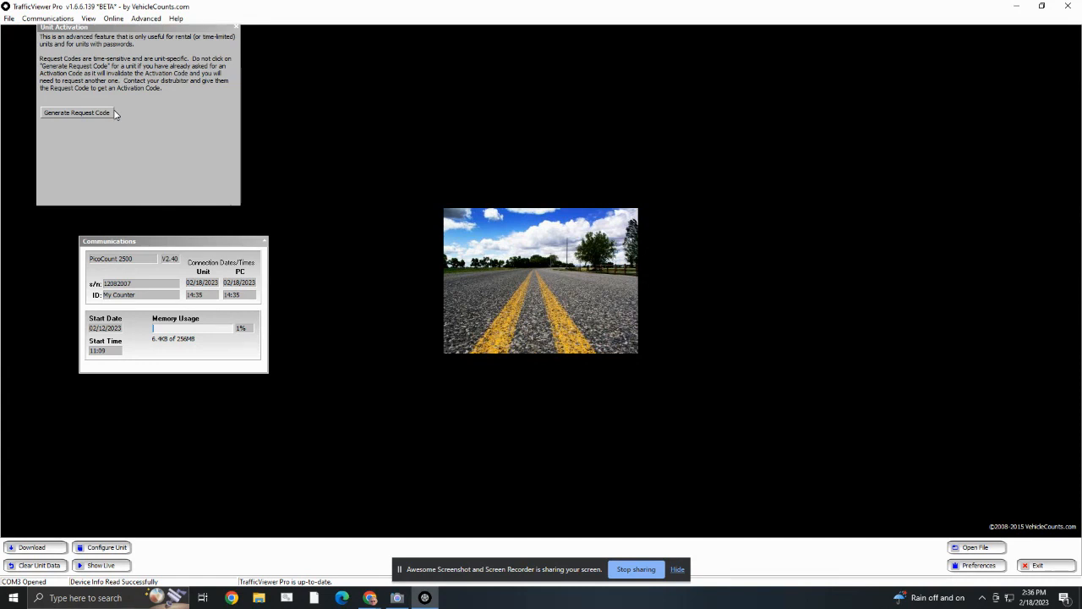
pyautogui.click(74, 115)
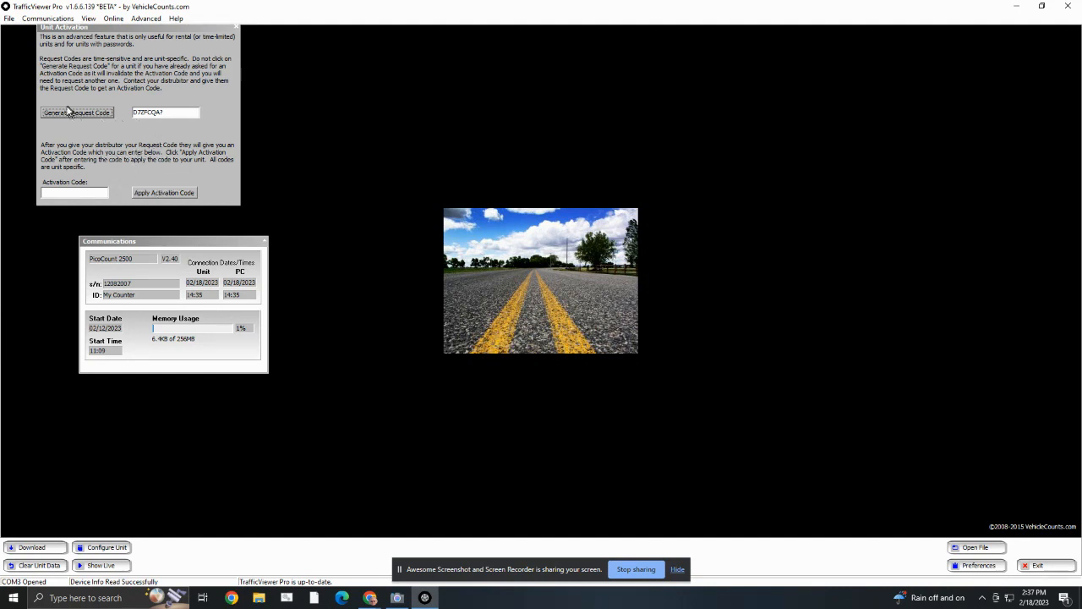
pyautogui.click(88, 19)
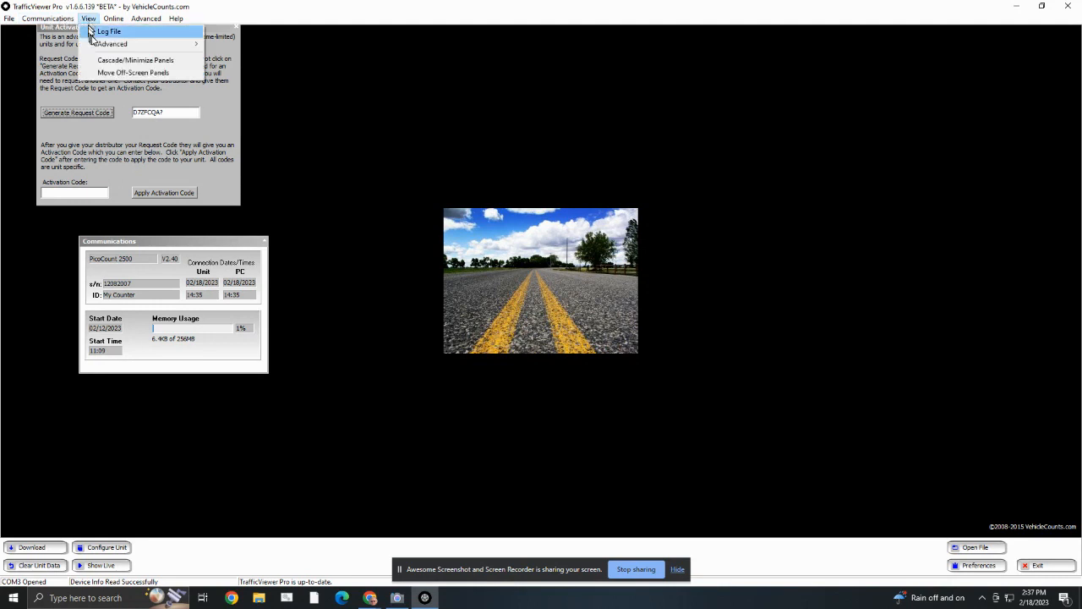
pyautogui.moveTo(126, 44)
pyautogui.click(342, 101)
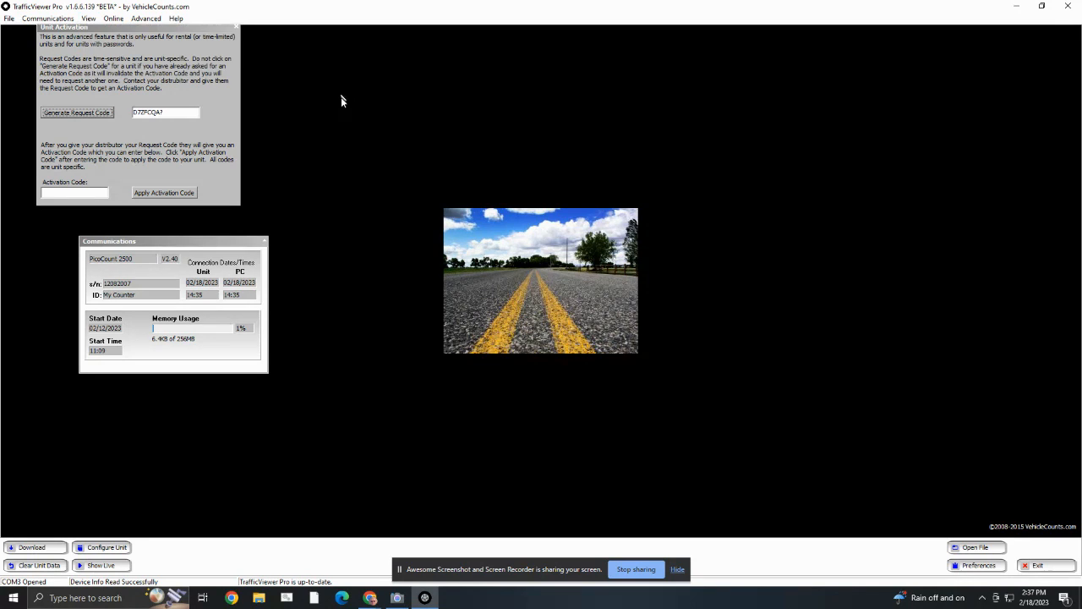
pyautogui.click(236, 27)
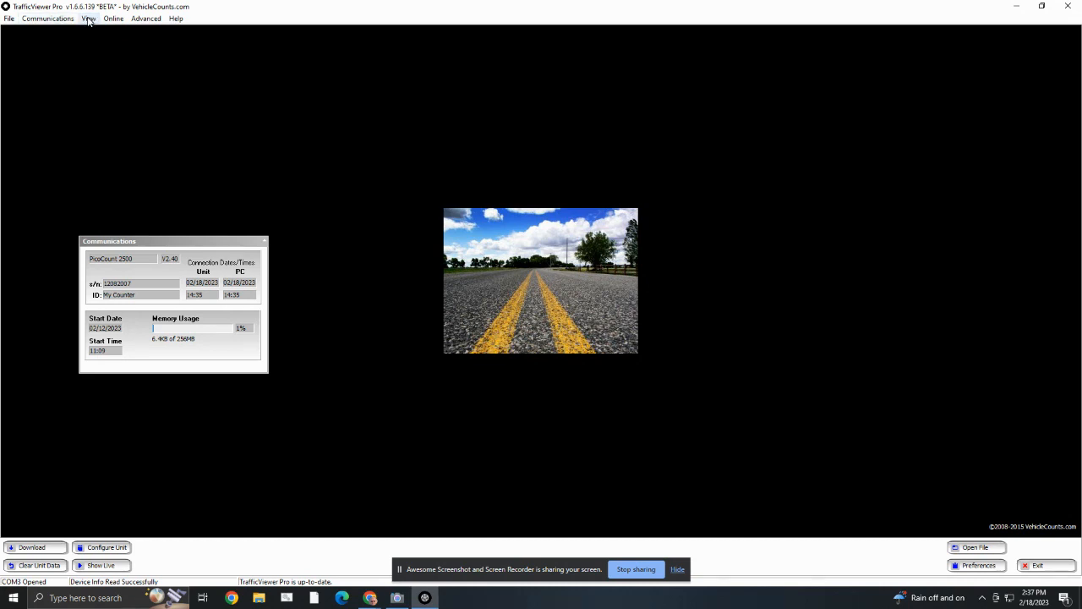
# Step: Open the log file and examine its most recent connection and command entries
pyautogui.click(88, 20)
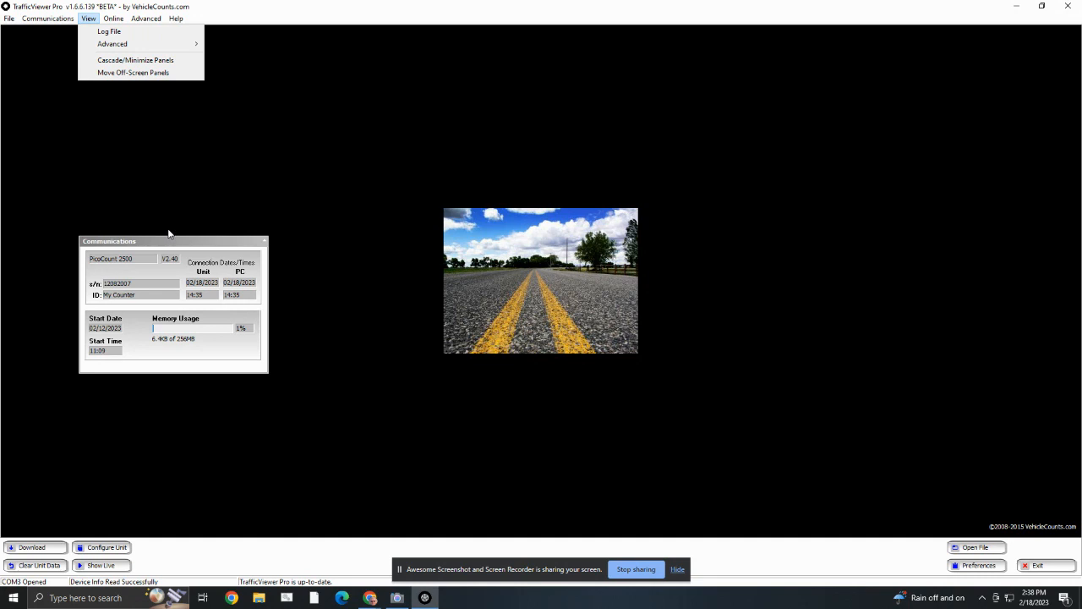
pyautogui.moveTo(118, 46)
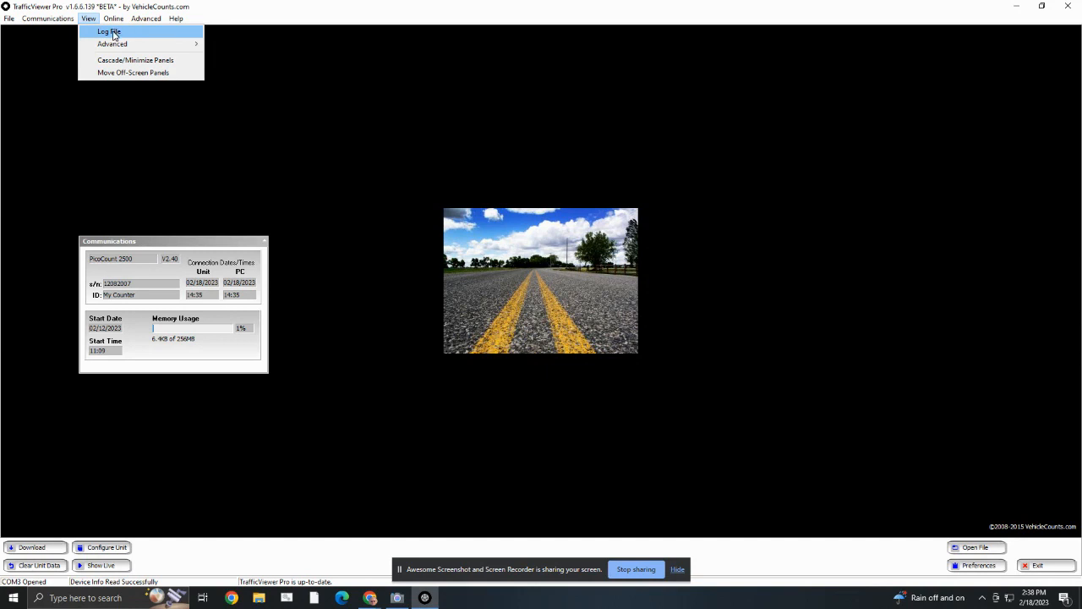
pyautogui.click(113, 35)
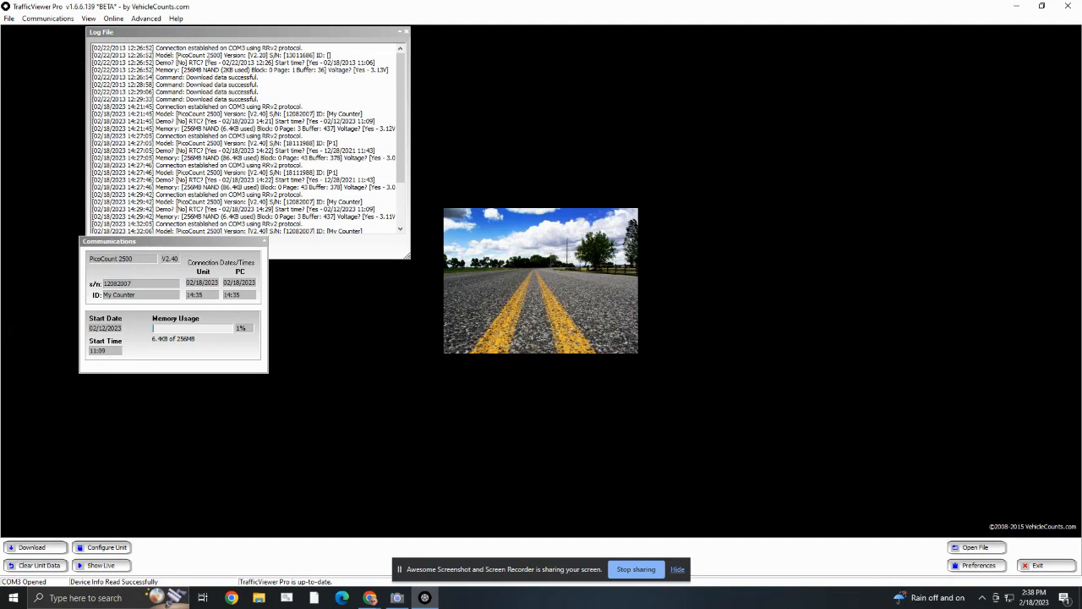
pyautogui.scroll(-4, 208, 61)
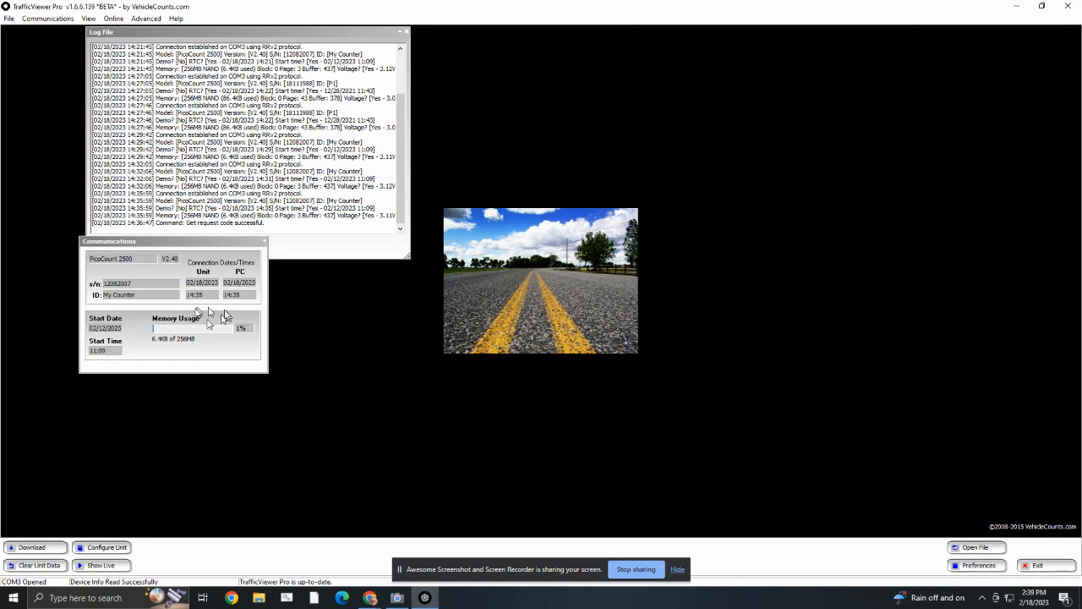
pyautogui.click(324, 230)
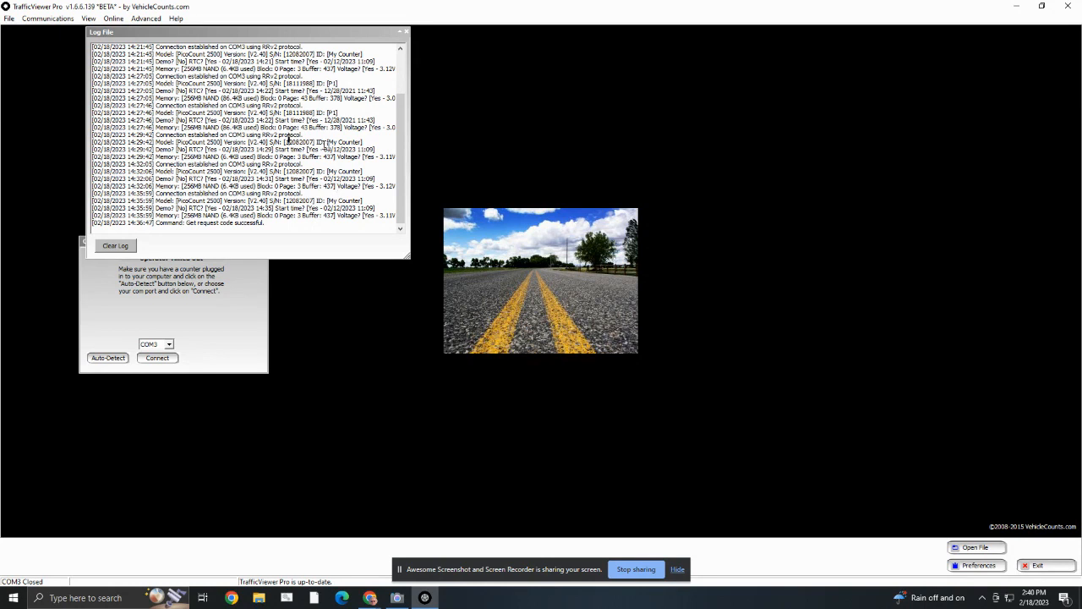
# Step: Check the confirmation for clearing the log, decline it, and close the log file
pyautogui.click(116, 246)
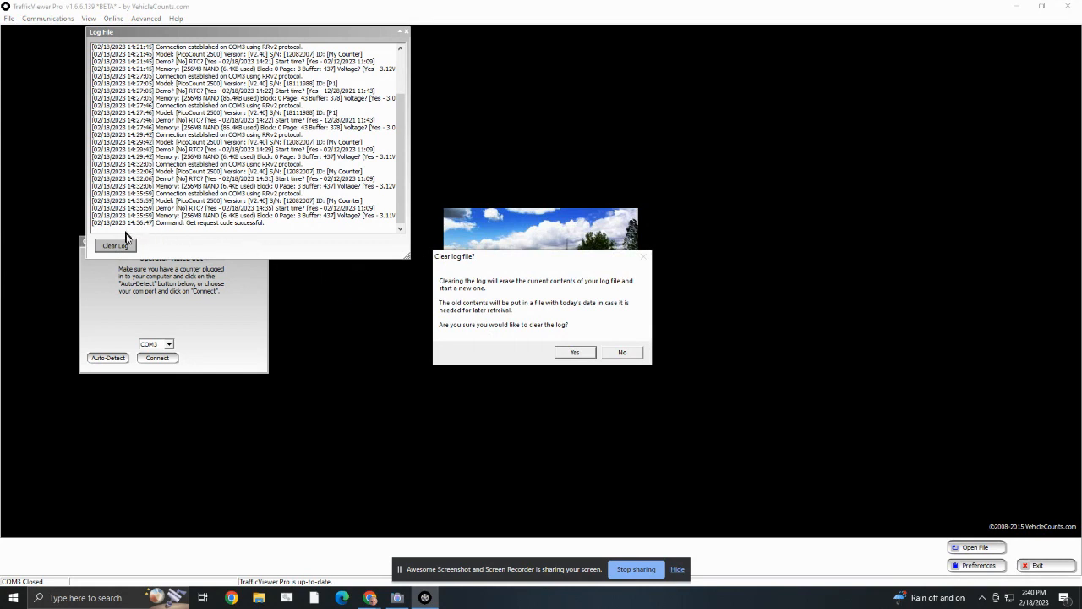
pyautogui.click(622, 353)
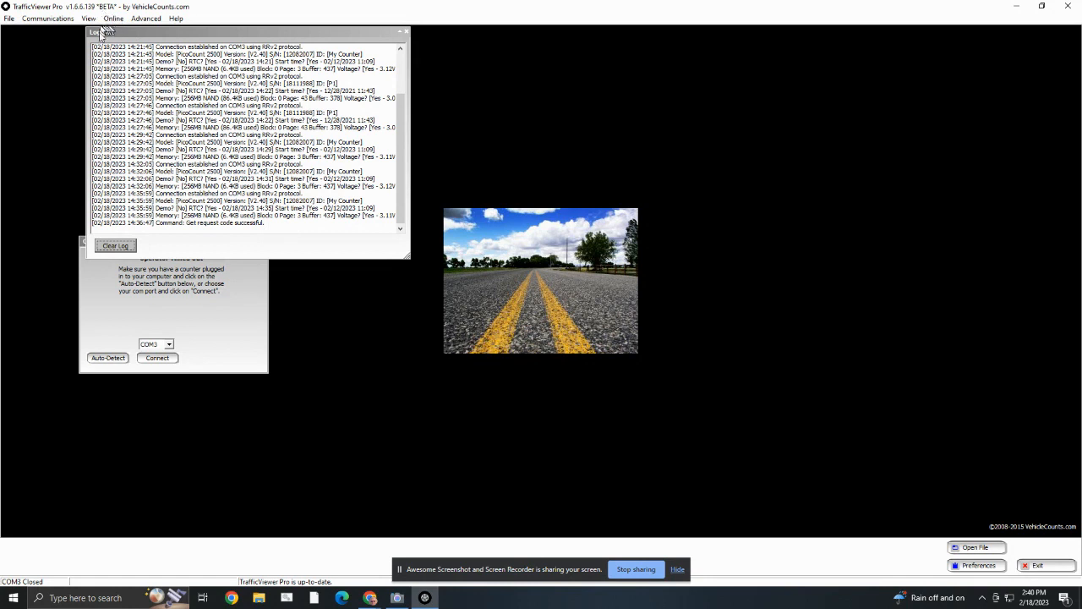
pyautogui.click(404, 33)
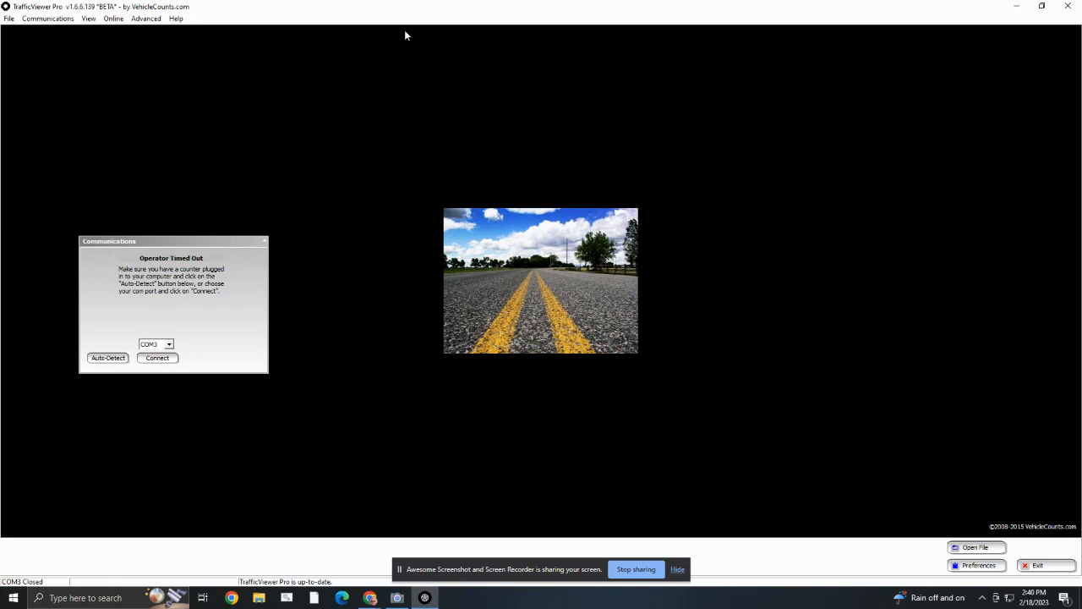
# Step: Enable the advanced view option that shows additional details
pyautogui.click(89, 19)
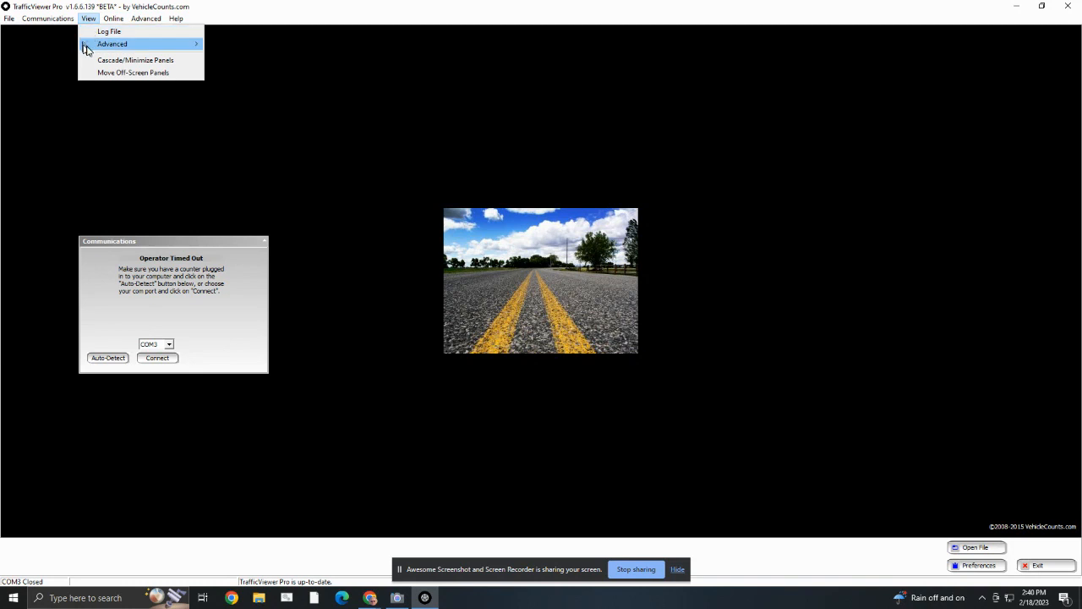
pyautogui.moveTo(88, 49)
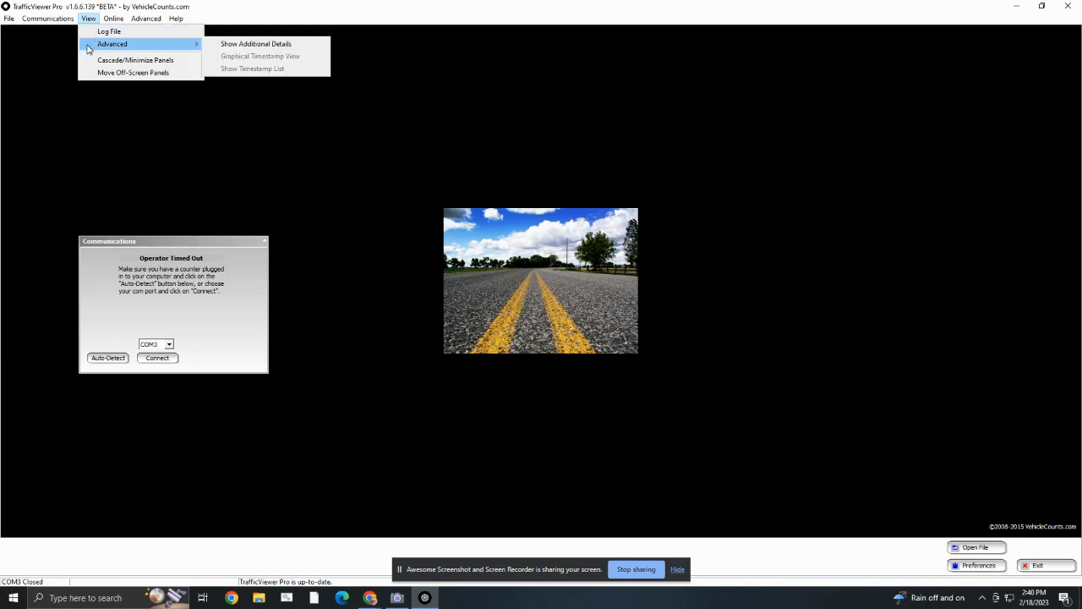
pyautogui.click(230, 45)
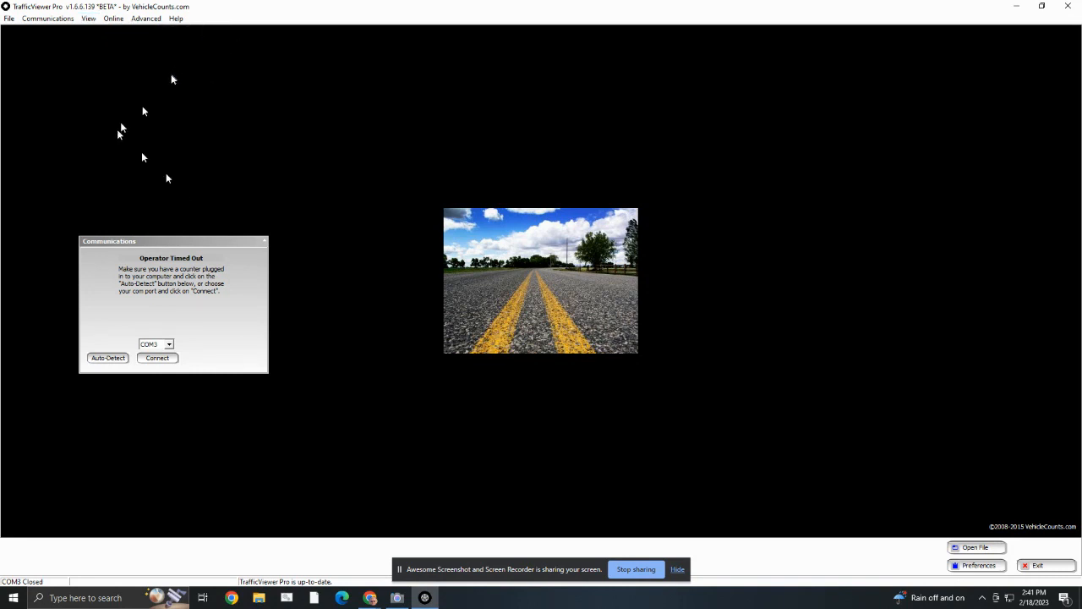
# Step: Reconnect to the counter with auto-detection and download its data, keeping the proposed data settings
pyautogui.click(107, 358)
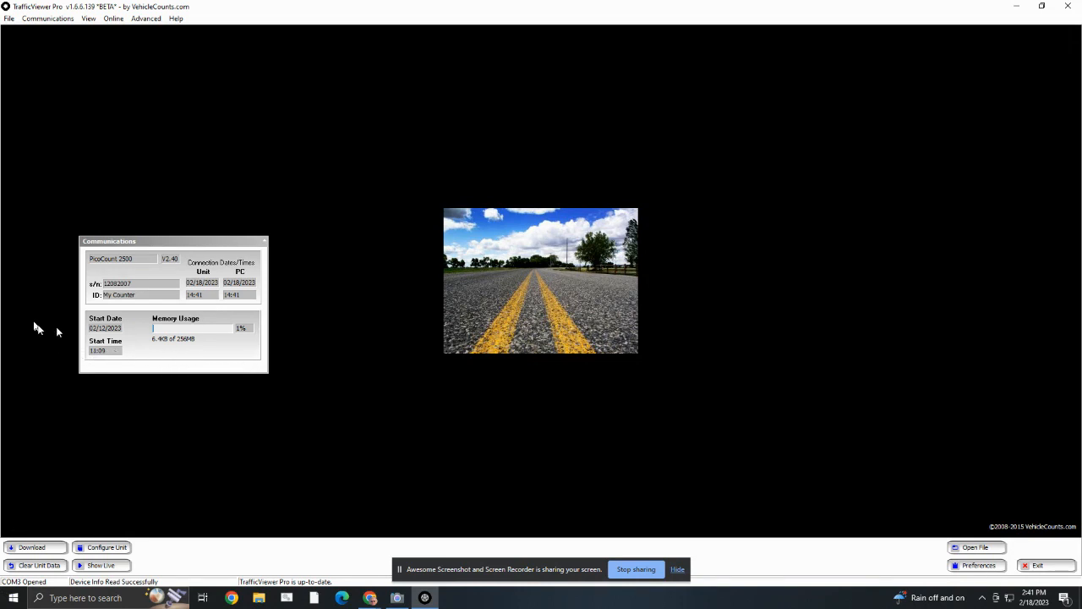
pyautogui.click(31, 547)
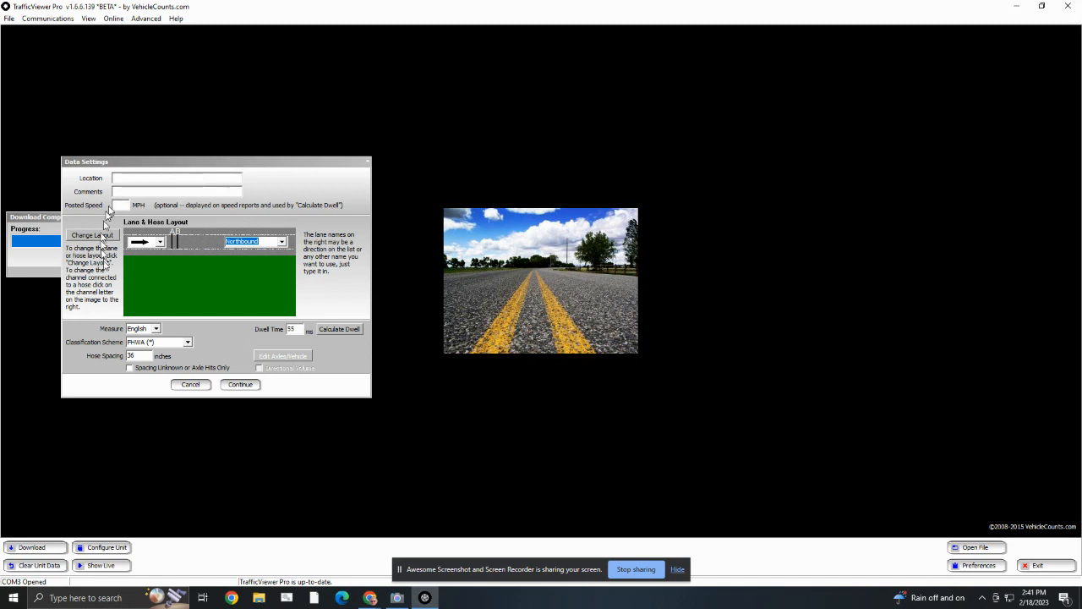
pyautogui.click(189, 385)
pyautogui.click(241, 385)
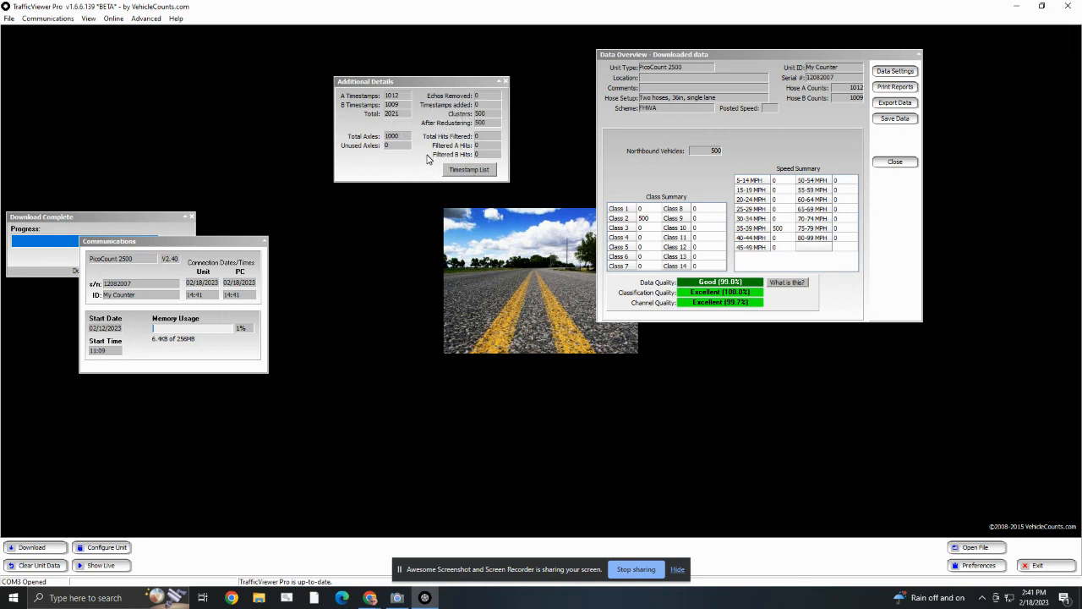
# Step: Open the timestamp list from the additional details and bring it to the front to examine the hose hits
pyautogui.click(468, 174)
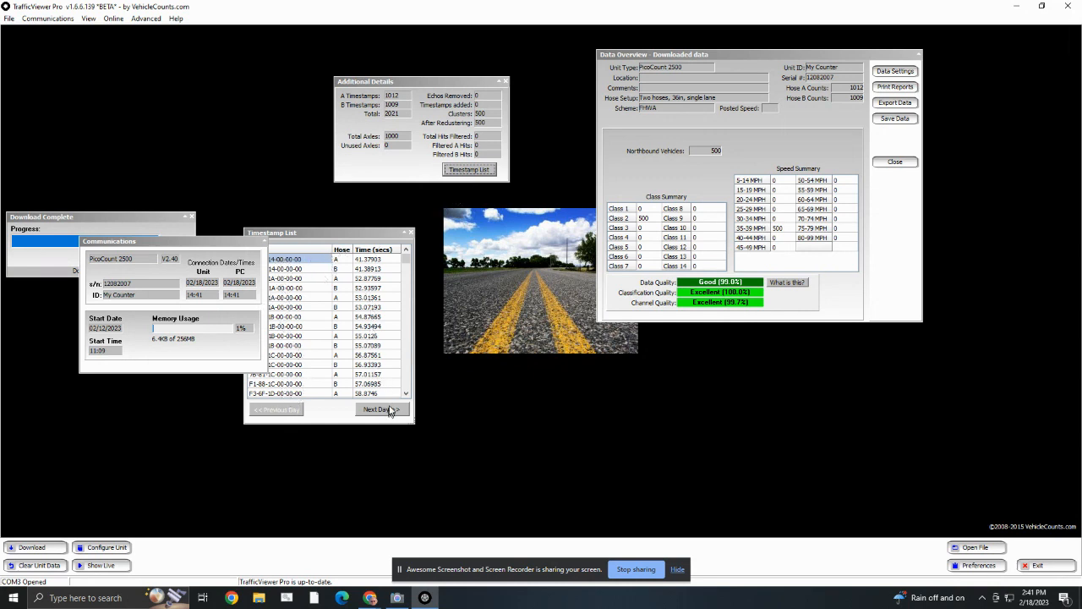
pyautogui.click(407, 256)
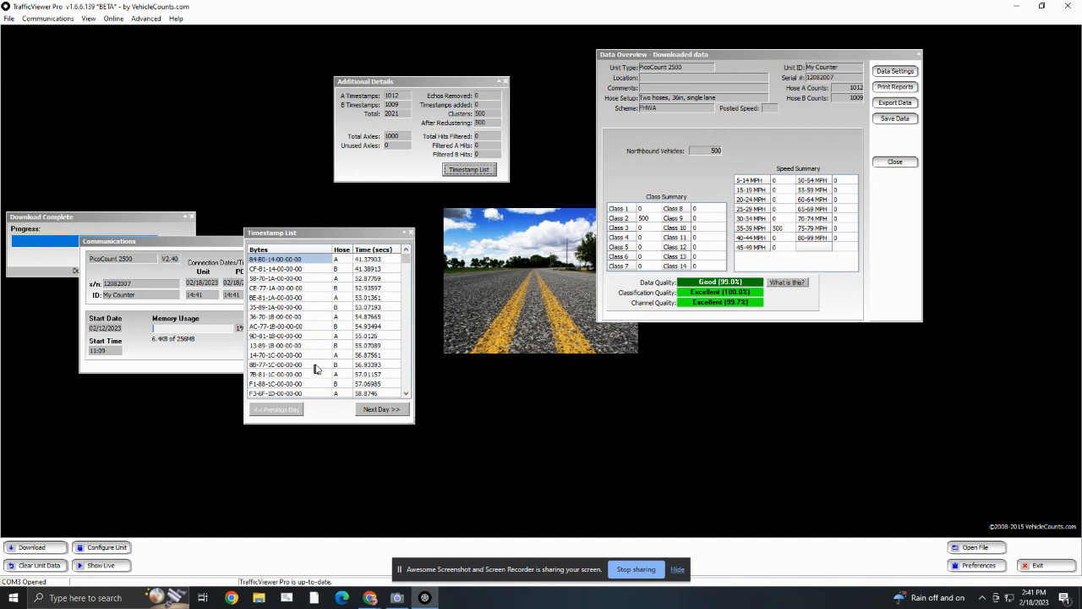
# Step: Examine further hose hits down the timestamp list, and close the list
pyautogui.moveTo(406, 259); pyautogui.dragTo(414, 335)
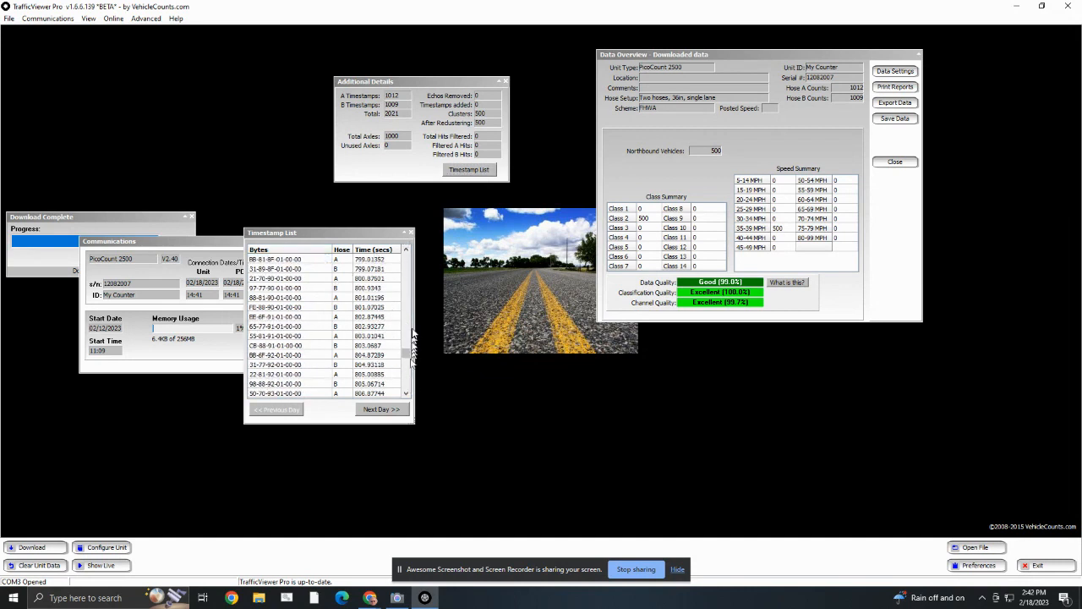
pyautogui.click(410, 233)
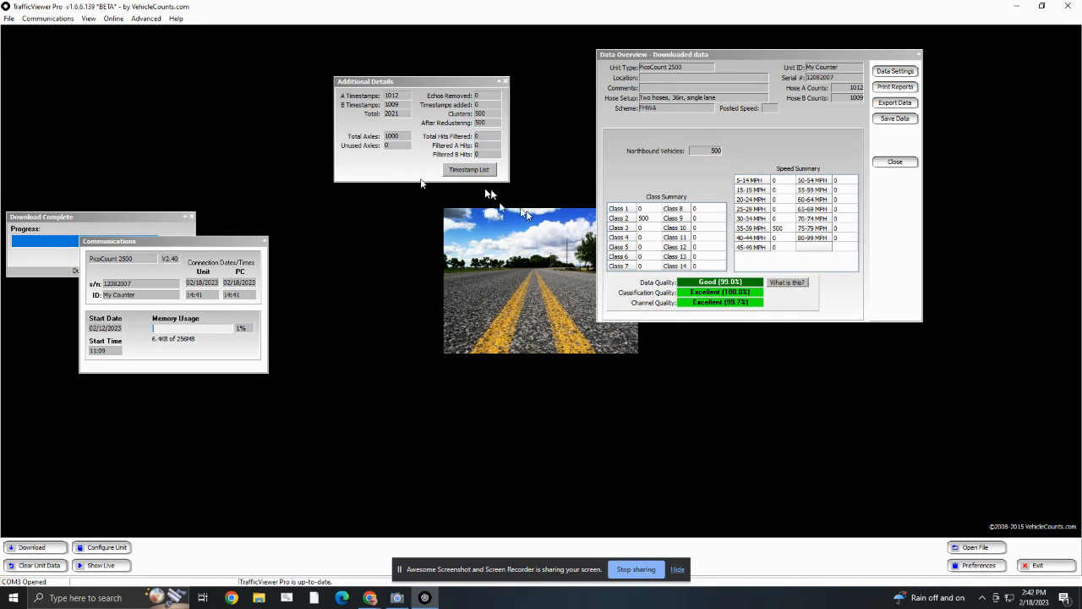
# Step: Open the Graphical Timestamp View for the downloaded data and widen its window to about double its width
pyautogui.click(142, 20)
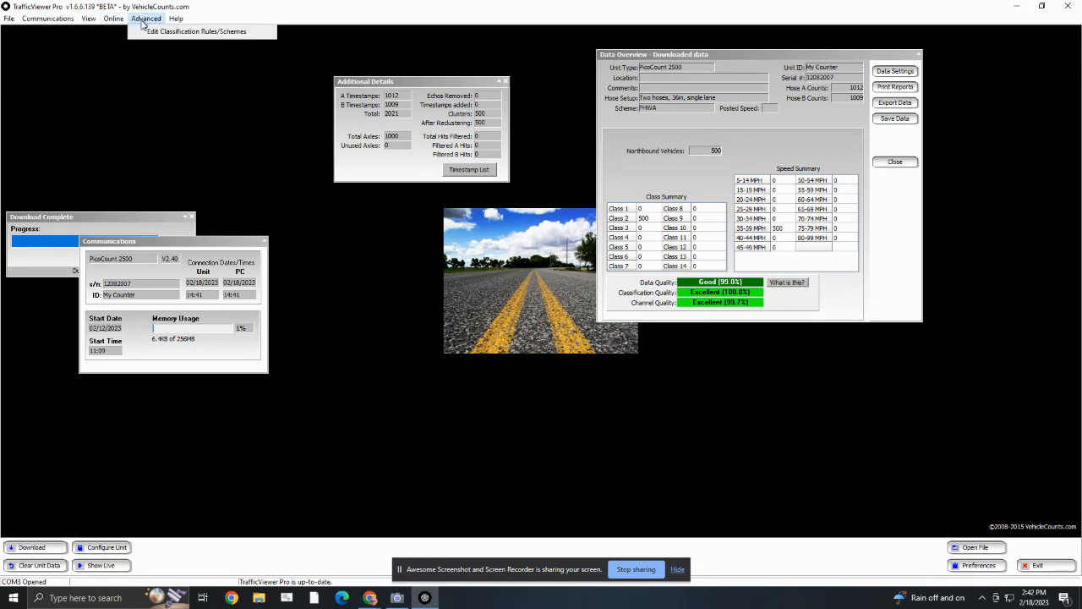
pyautogui.moveTo(117, 22)
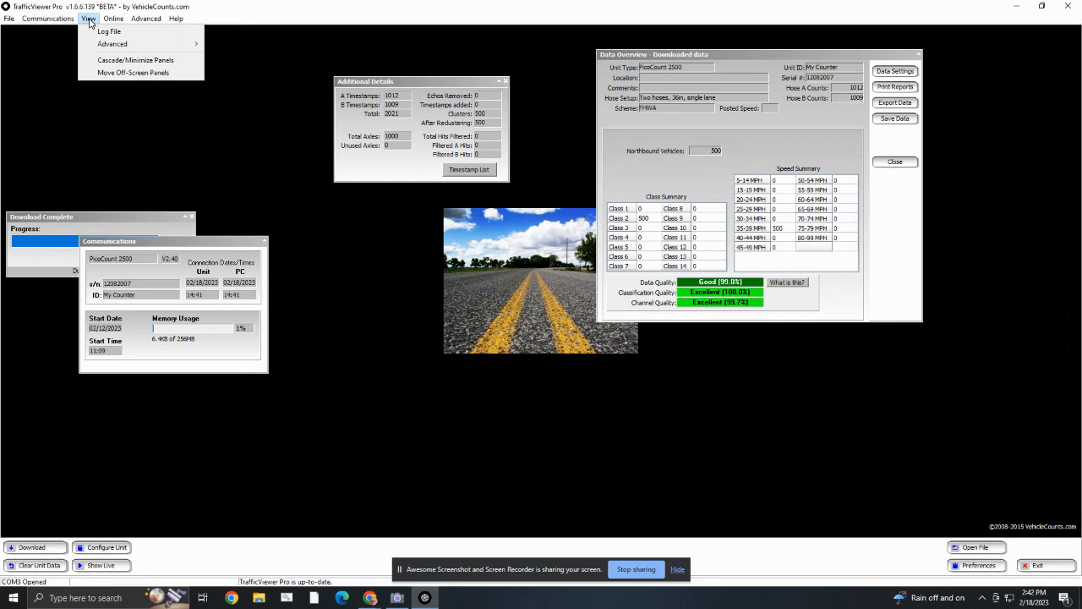
pyautogui.moveTo(115, 44)
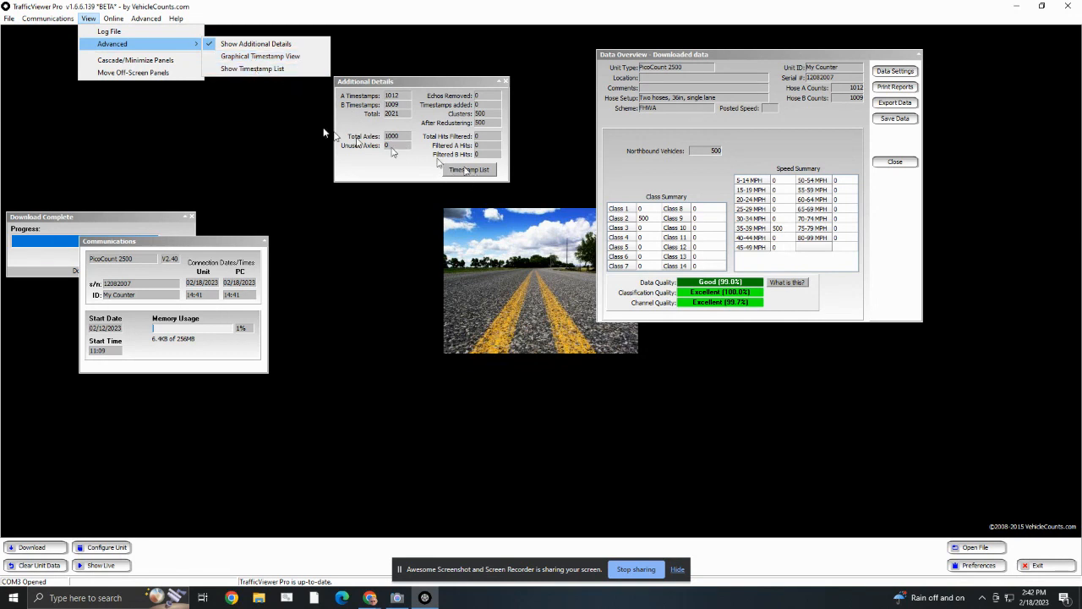
pyautogui.click(260, 57)
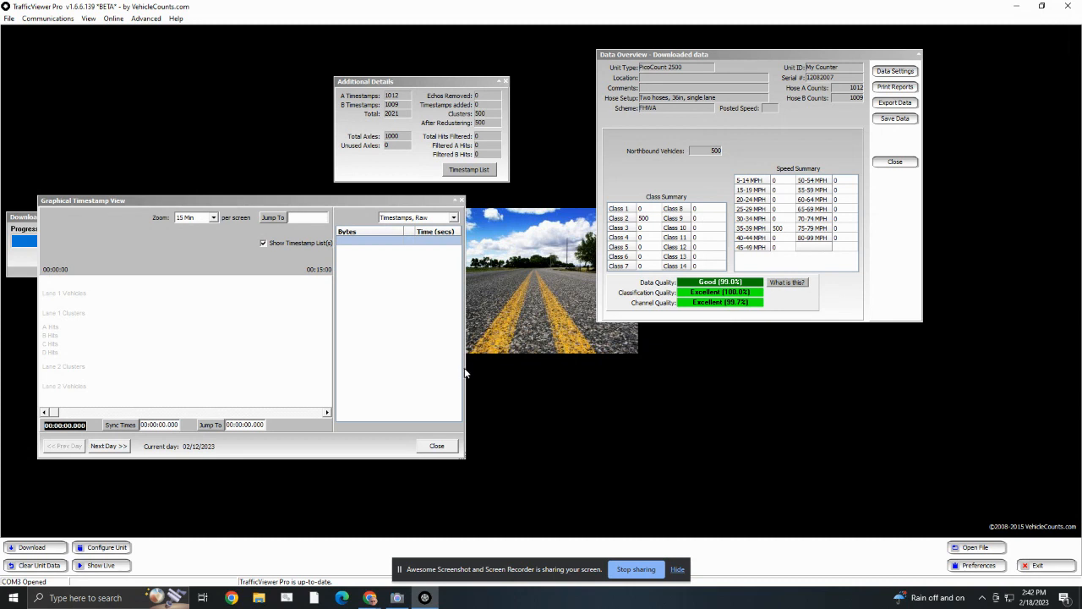
pyautogui.moveTo(465, 368); pyautogui.dragTo(993, 403)
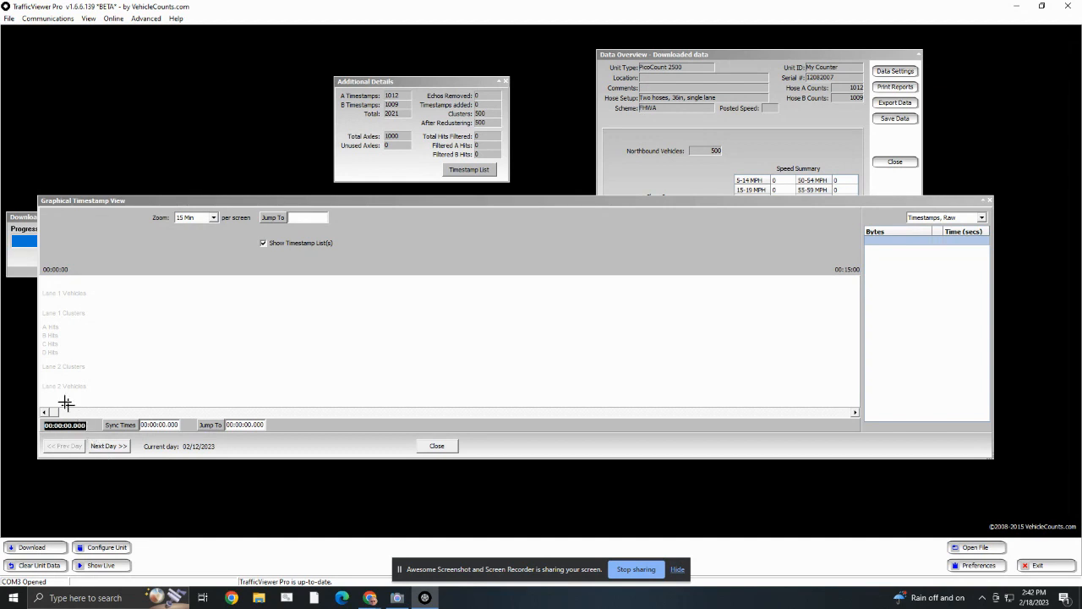
# Step: Look through the graphical timeline for 02/12/2023 and a following day, and close the graphical view
pyautogui.moveTo(55, 415); pyautogui.dragTo(542, 446)
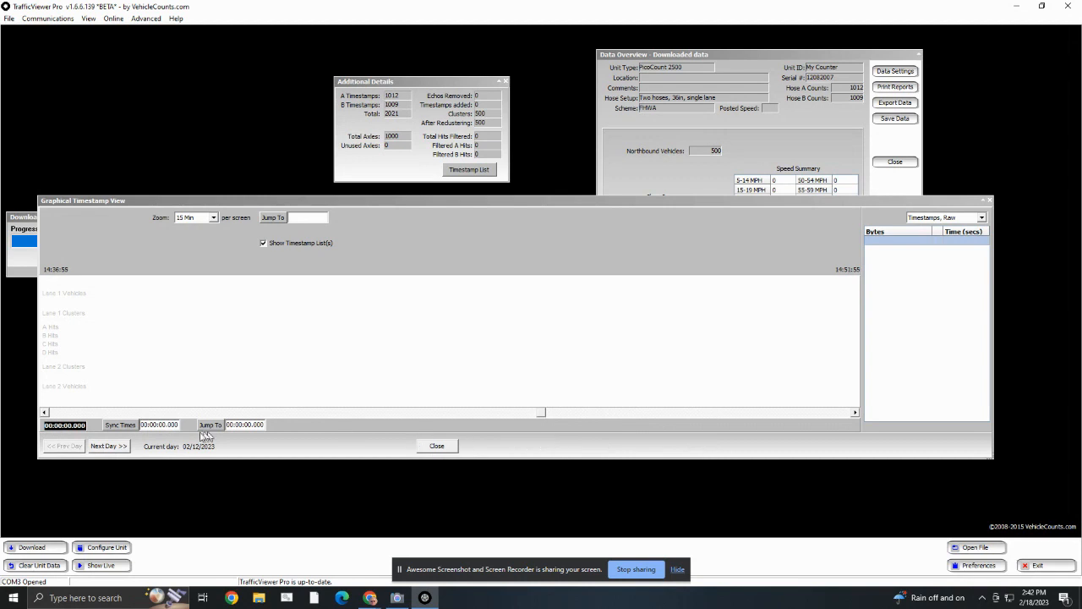
pyautogui.click(509, 414)
pyautogui.click(509, 414)
pyautogui.click(509, 413)
pyautogui.click(508, 413)
pyautogui.click(110, 446)
pyautogui.moveTo(50, 413); pyautogui.dragTo(481, 442)
pyautogui.click(437, 446)
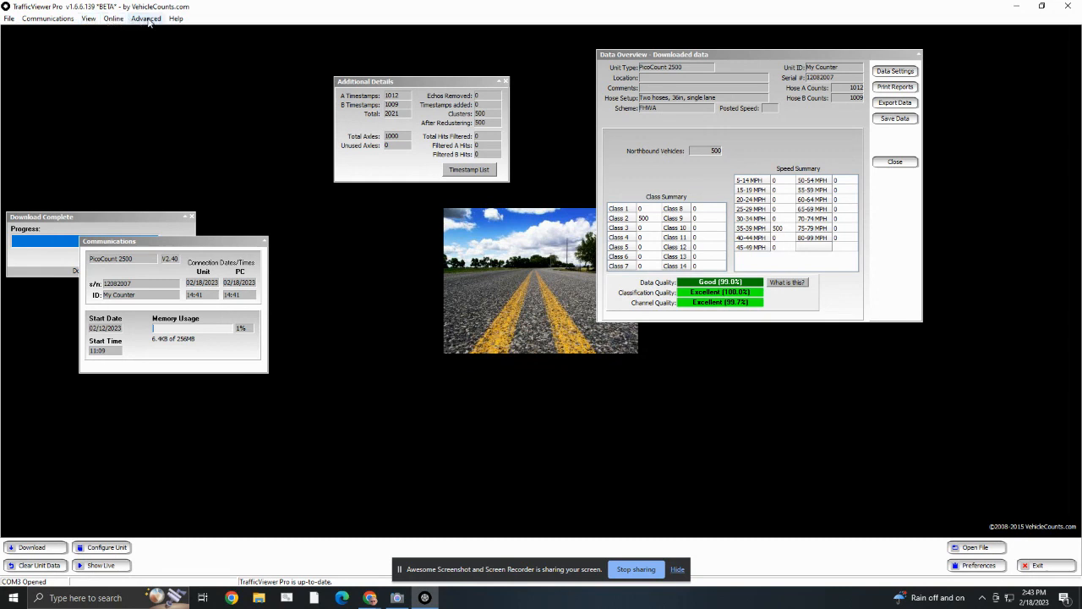
# Step: Close the additional details and the downloaded data overview, declining to save the data
pyautogui.click(173, 19)
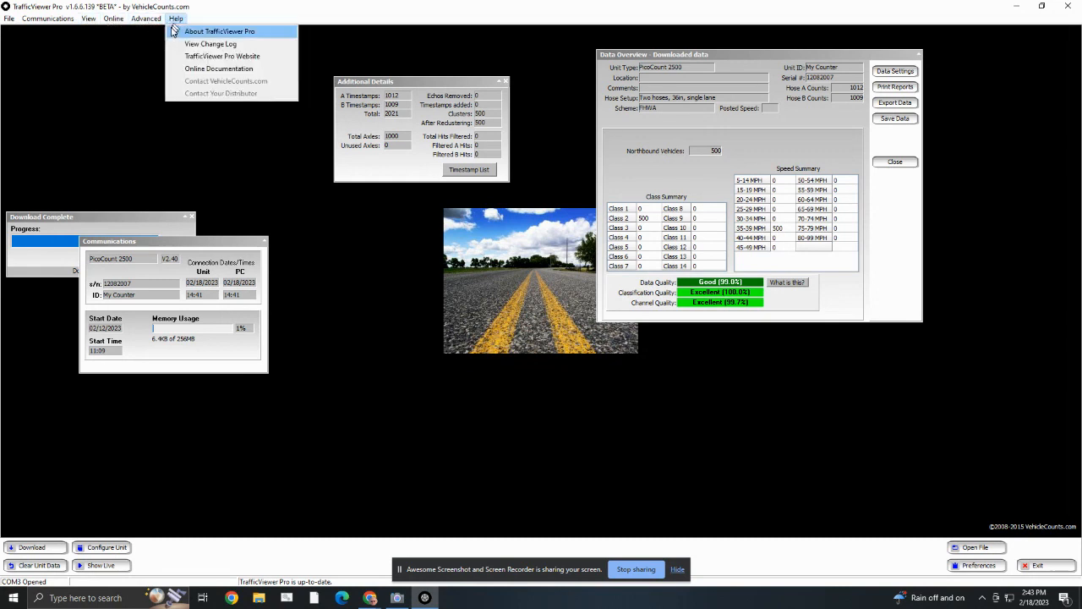
pyautogui.moveTo(145, 19)
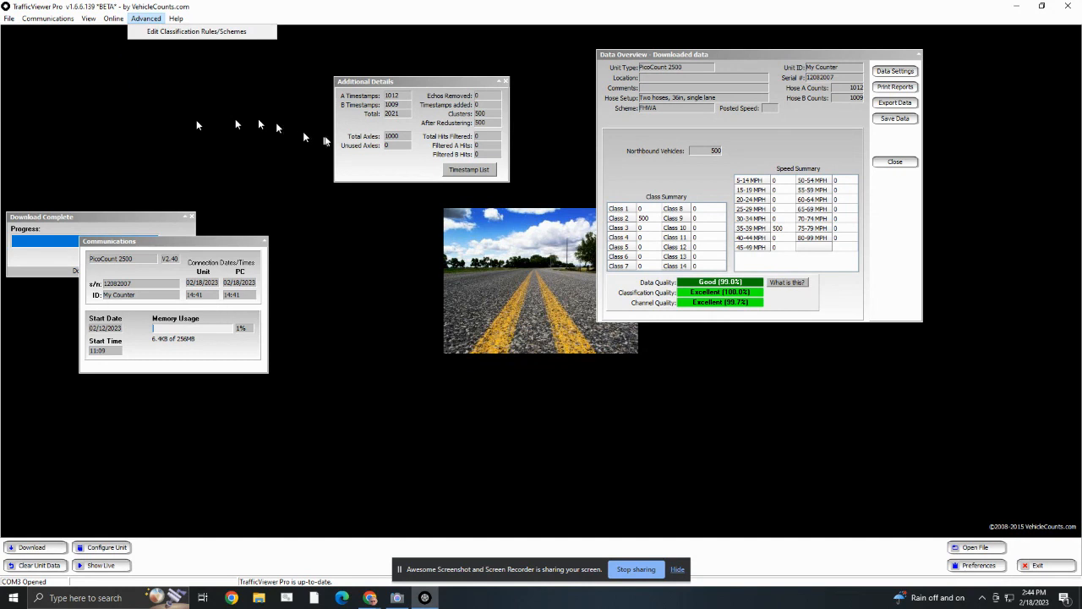
pyautogui.click(506, 83)
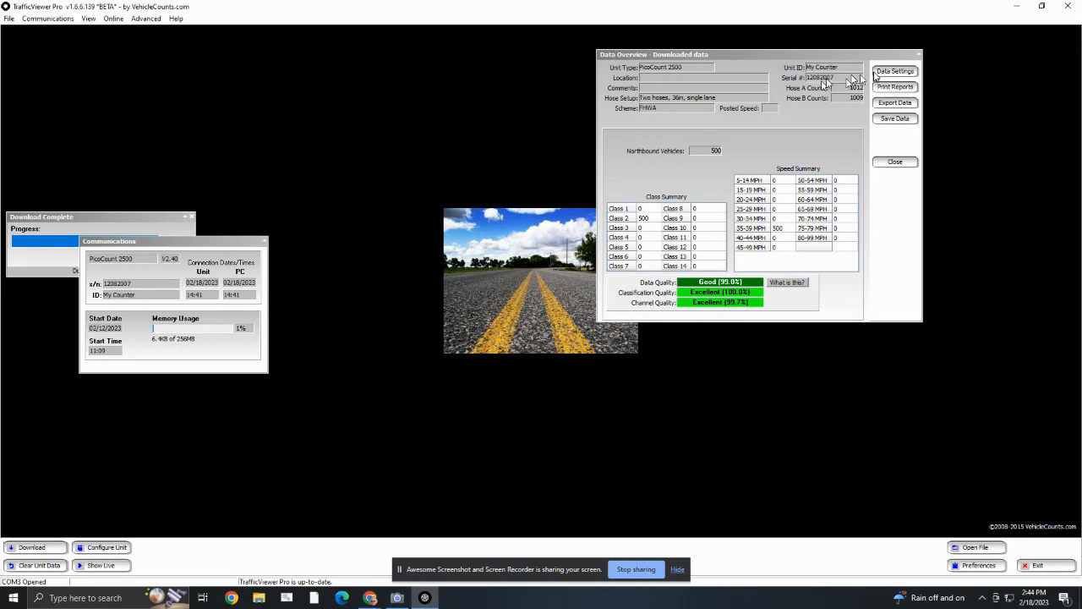
pyautogui.click(894, 163)
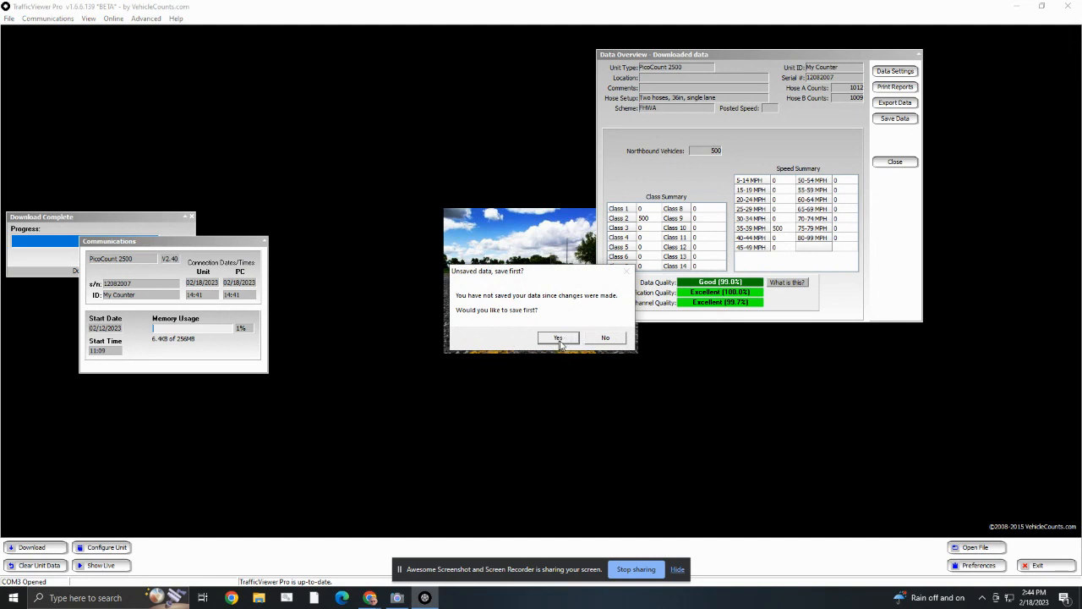
pyautogui.click(602, 338)
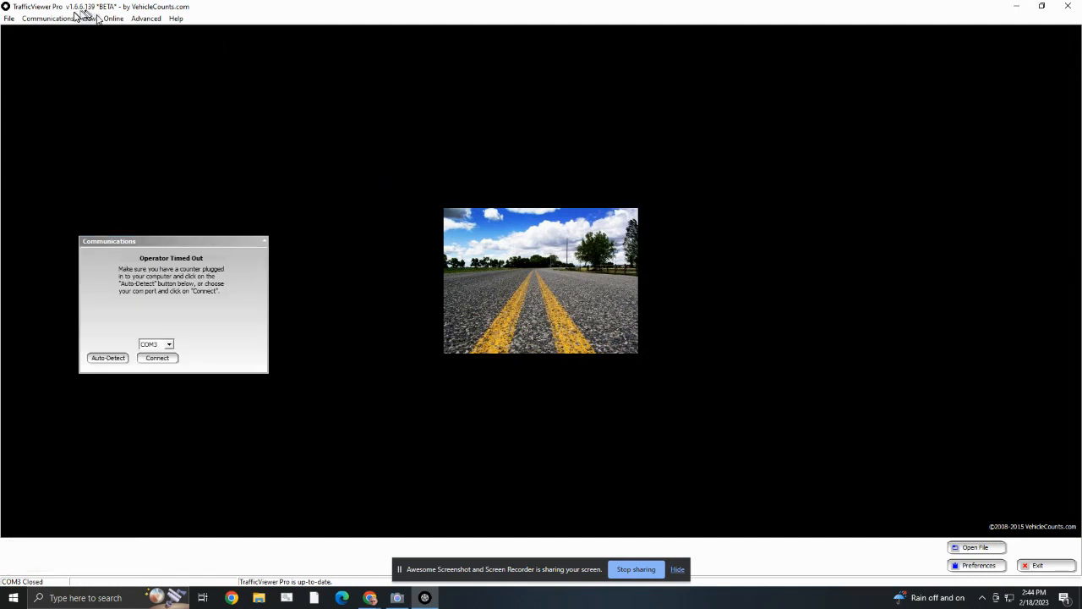
pyautogui.click(147, 18)
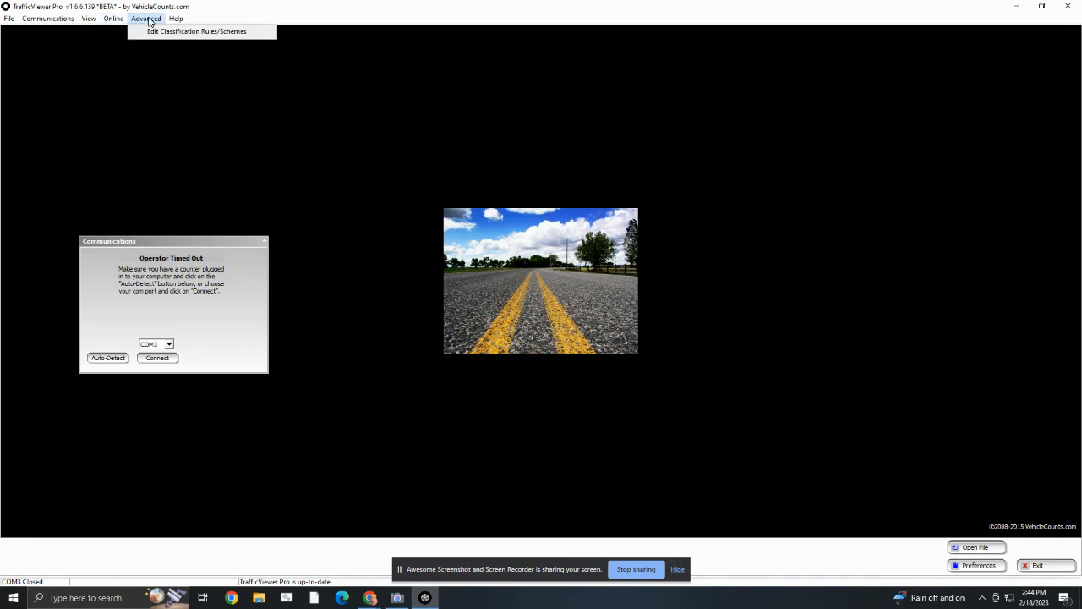
pyautogui.moveTo(88, 18)
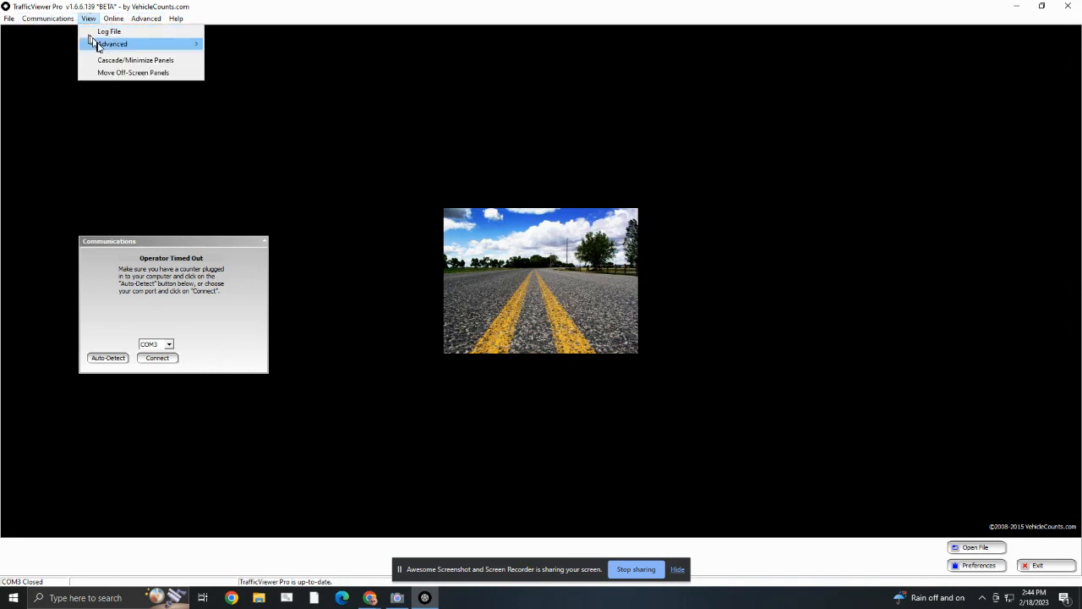
pyautogui.moveTo(99, 47)
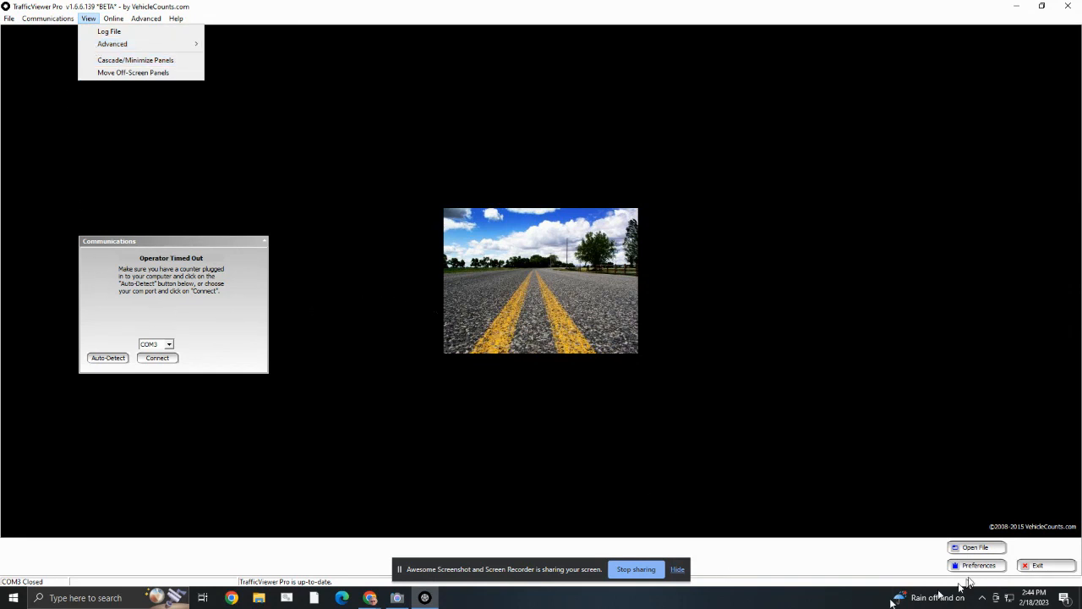
pyautogui.click(952, 548)
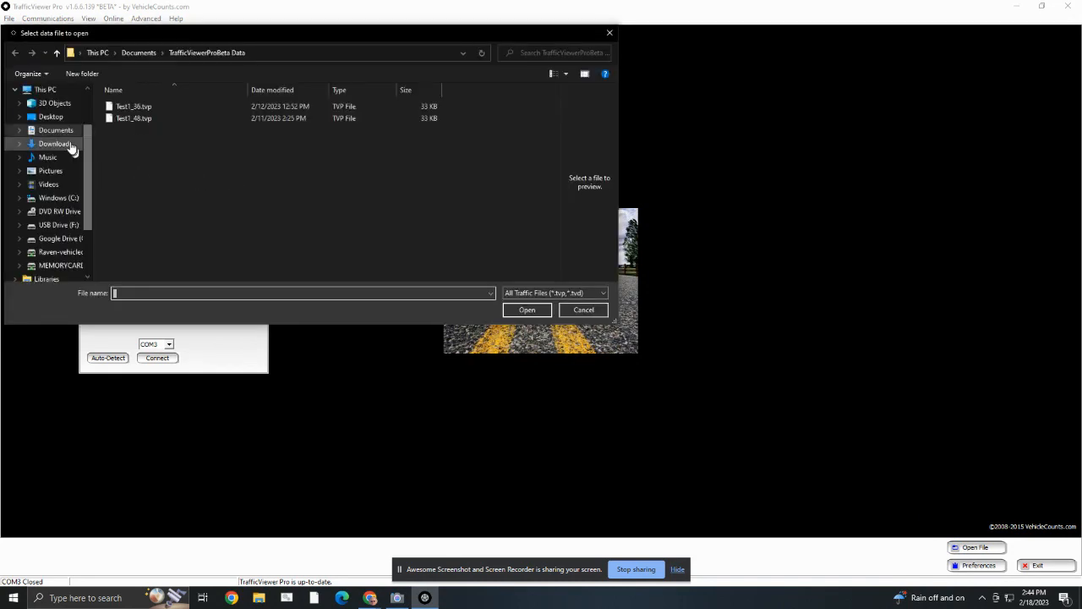
pyautogui.click(70, 145)
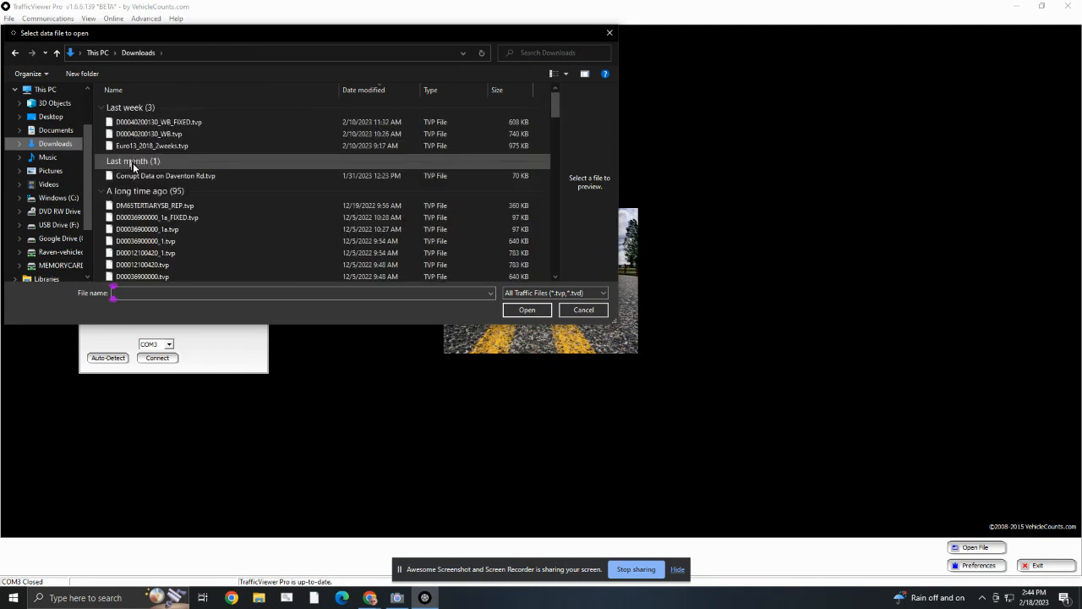
pyautogui.scroll(-3, 187, 174)
pyautogui.scroll(-1, 182, 178)
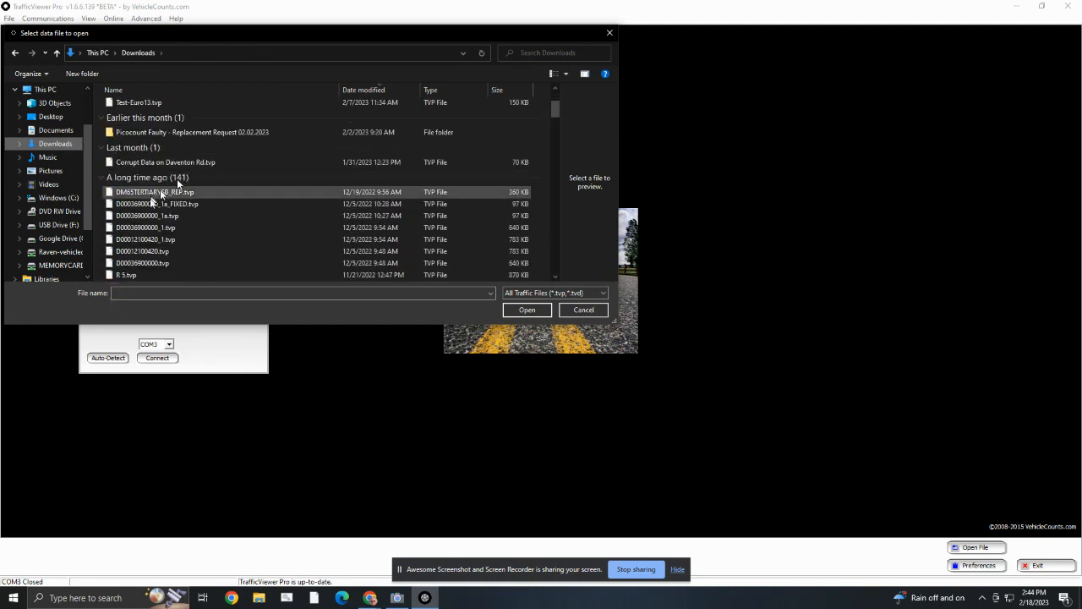
pyautogui.doubleClick(136, 208)
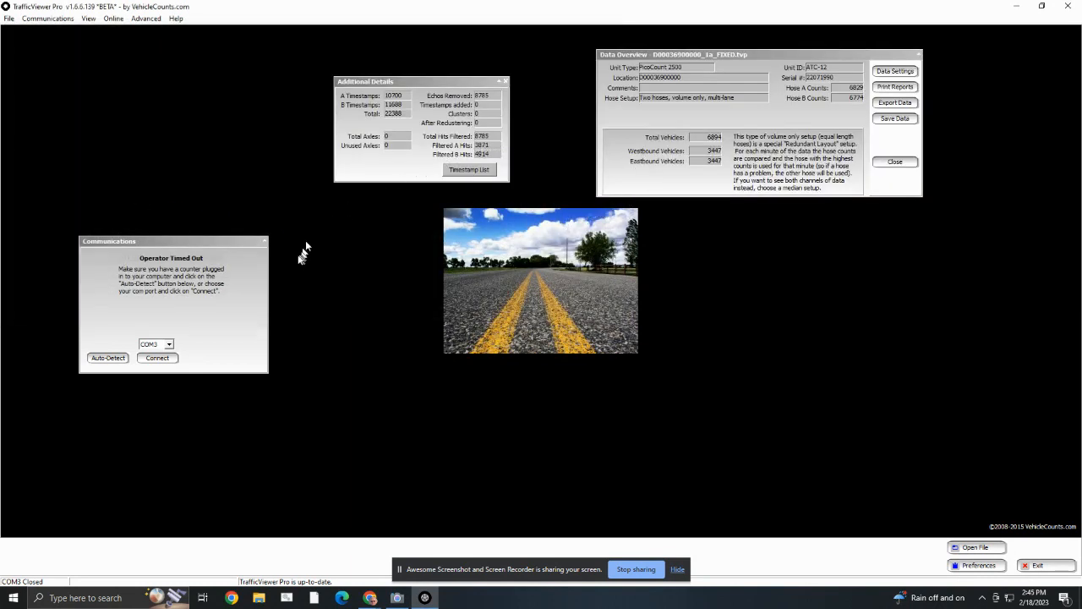
# Step: Turn off Spacing Unknown or Axle Hits Only in the data settings, select the two-hose multi-lane layout, and apply the settings
pyautogui.click(898, 72)
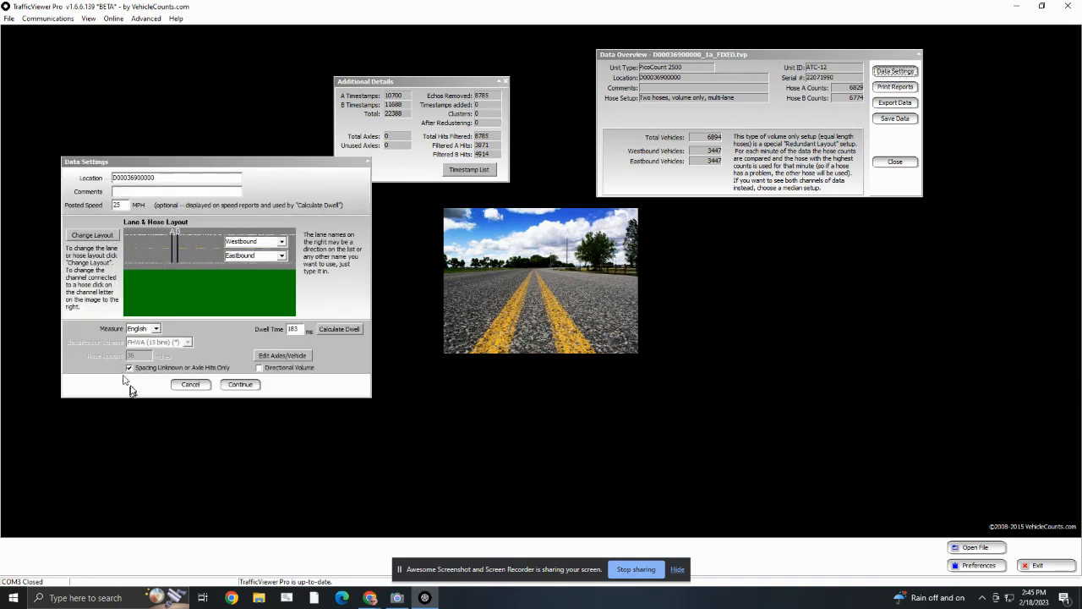
pyautogui.click(130, 369)
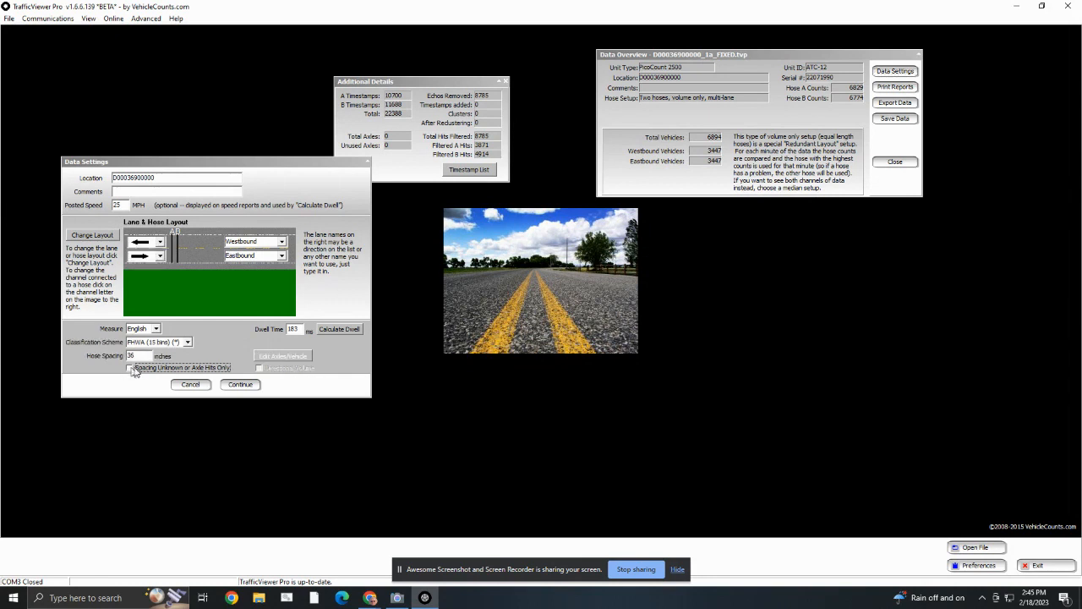
pyautogui.click(99, 236)
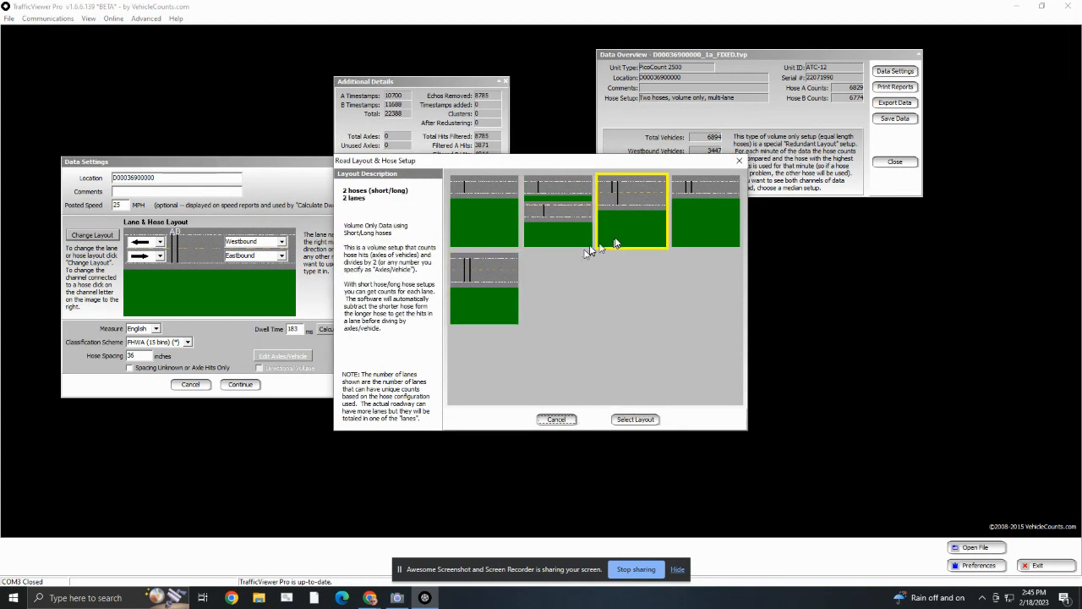
pyautogui.click(635, 419)
pyautogui.click(241, 383)
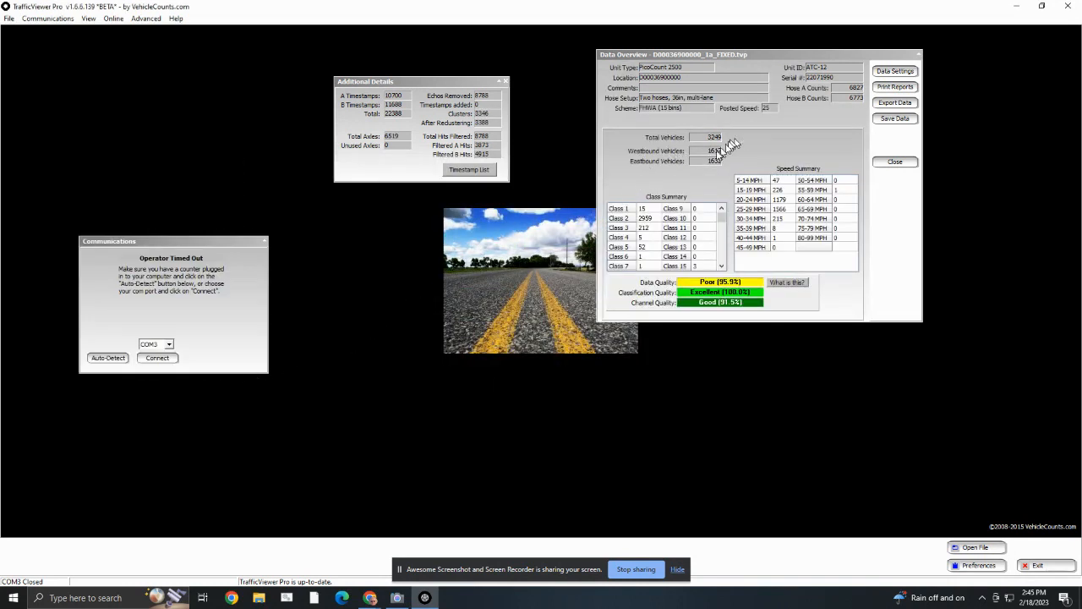
# Step: Close the additional details, open the Graphical Timestamp View for the opened file, and bring it to the front
pyautogui.moveTo(694, 166)
pyautogui.click(506, 80)
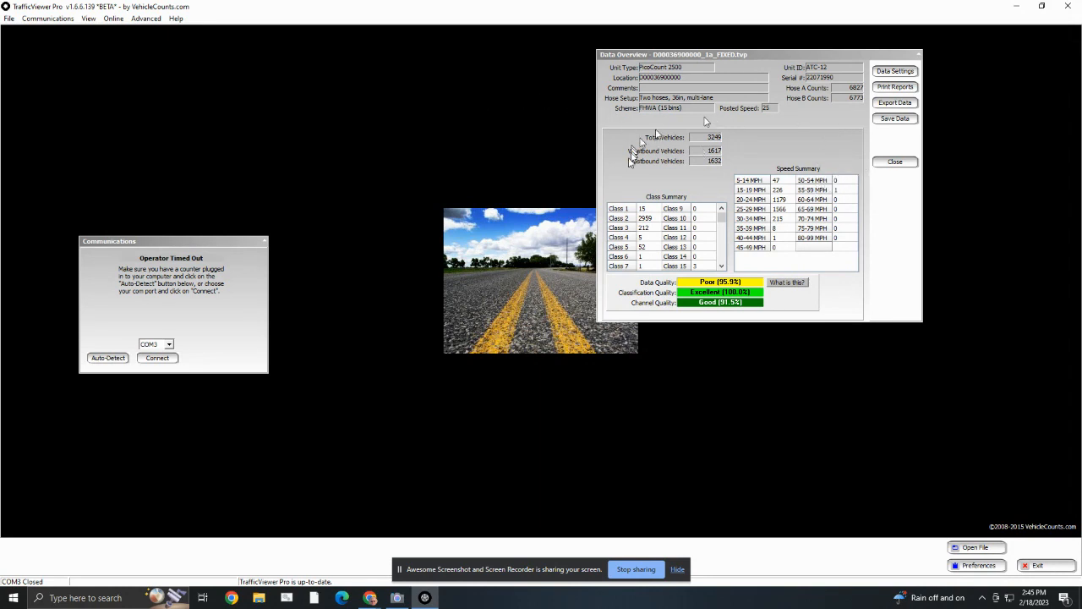
pyautogui.click(88, 18)
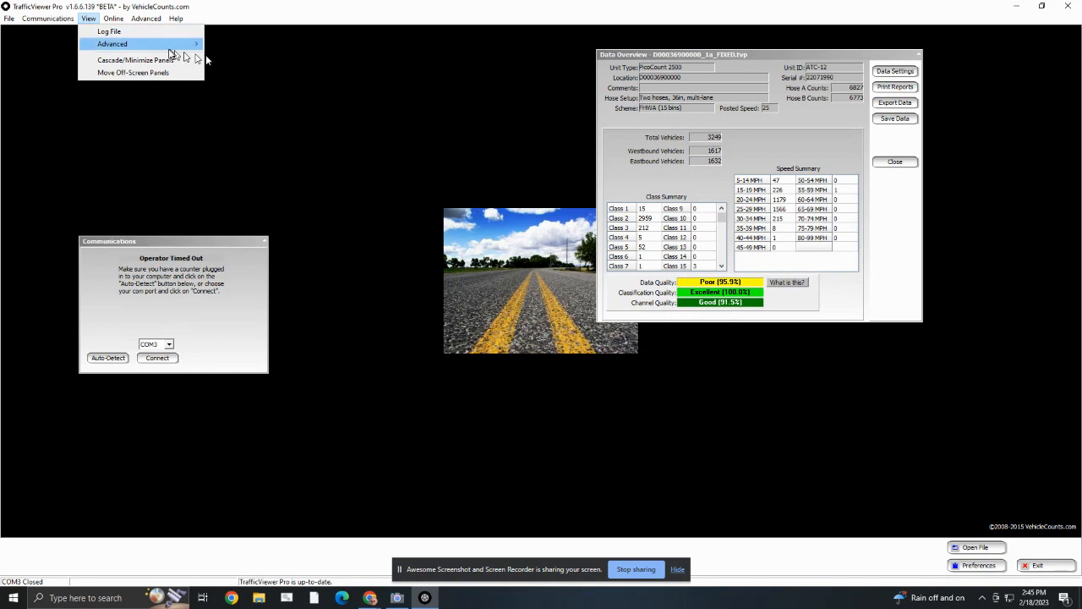
pyautogui.moveTo(197, 44)
pyautogui.click(234, 58)
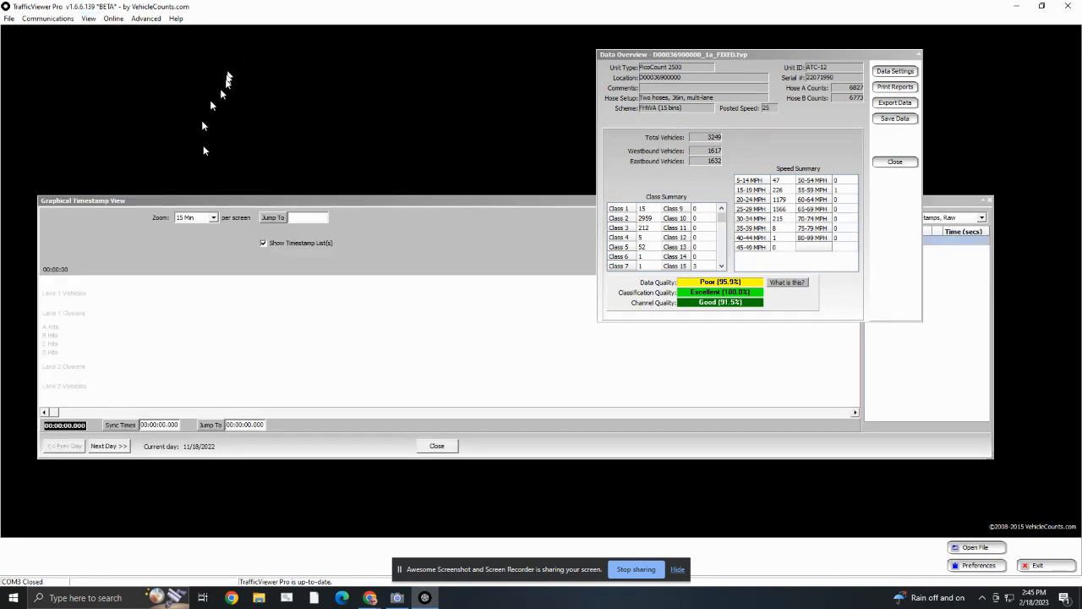
pyautogui.click(532, 205)
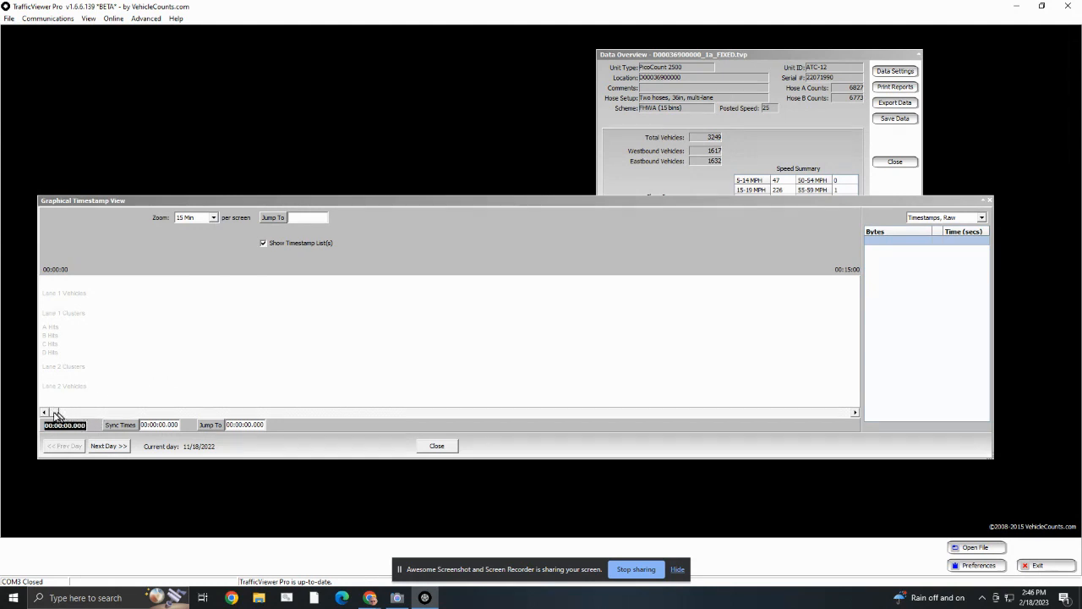
# Step: Find the A and B hose hits near 10:43 on 11/18/2022 and examine them at 5 seconds per screen
pyautogui.moveTo(54, 412)
pyautogui.mouseDown()
pyautogui.moveTo(99, 414)
pyautogui.moveTo(59, 416)
pyautogui.mouseUp()
pyautogui.moveTo(59, 414); pyautogui.dragTo(412, 440)
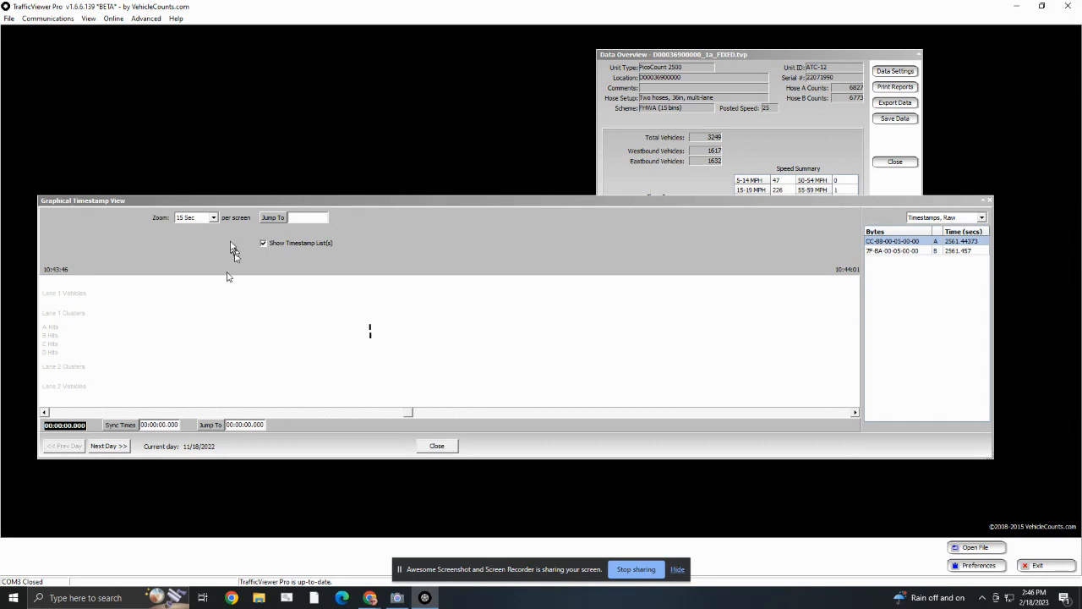
pyautogui.click(364, 331)
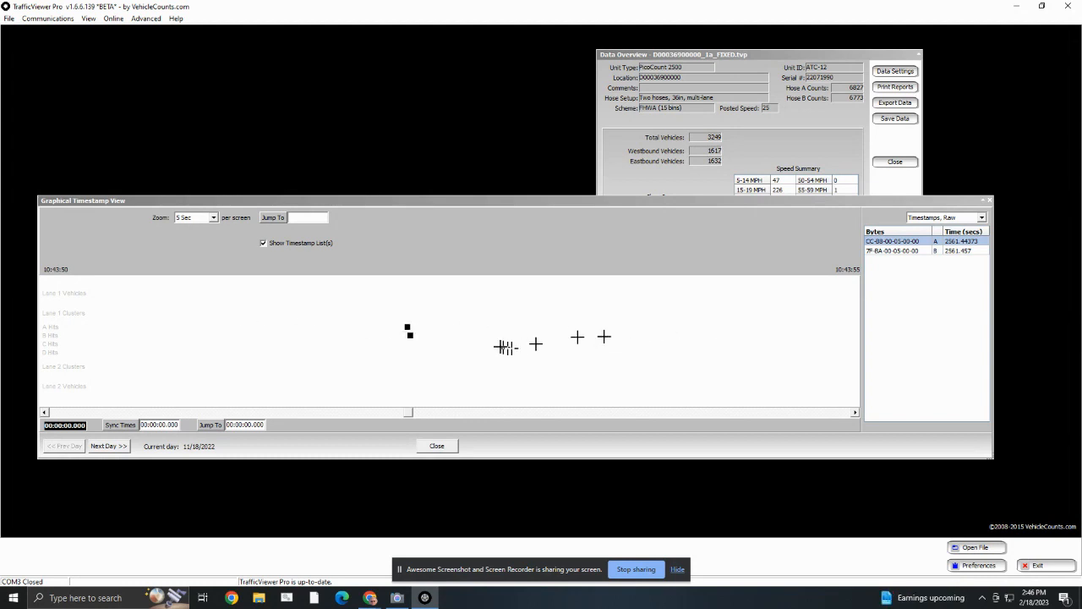
pyautogui.click(476, 339)
pyautogui.rightClick(252, 339)
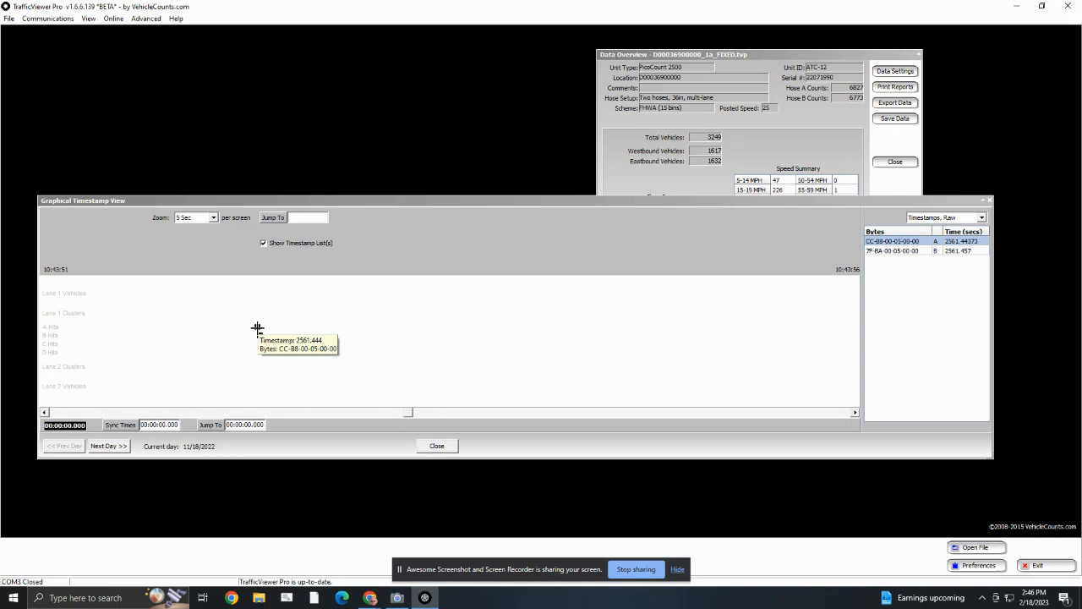
pyautogui.moveTo(256, 326)
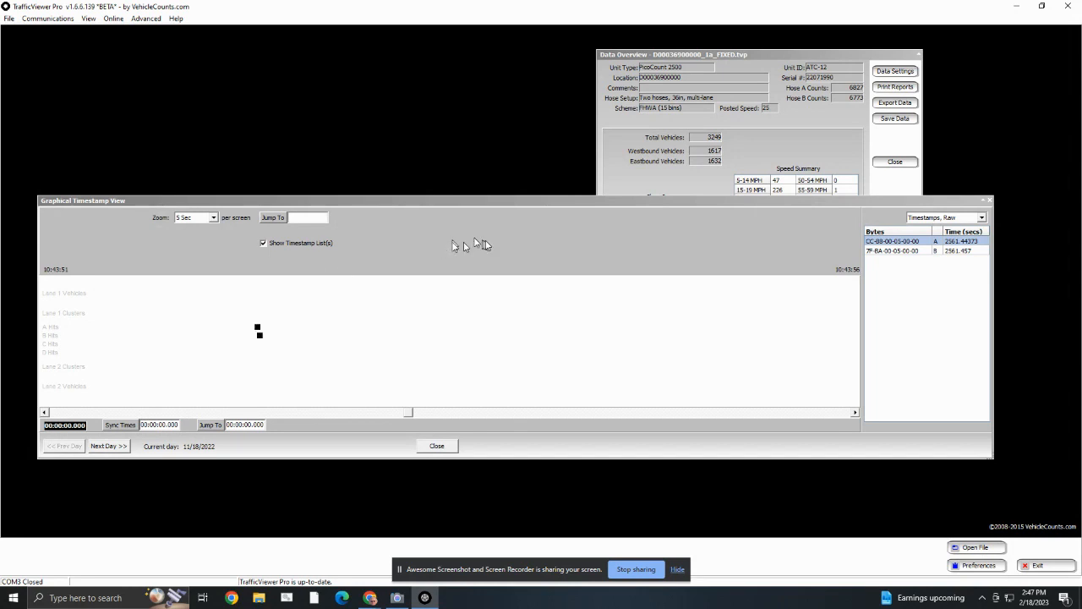
# Step: Return to 15 seconds per screen, advance to 11/21/2022, and examine the vehicles, clusters and hits around 08:18
pyautogui.rightClick(281, 340)
pyautogui.click(412, 413)
pyautogui.moveTo(408, 412); pyautogui.dragTo(530, 414)
pyautogui.click(109, 445)
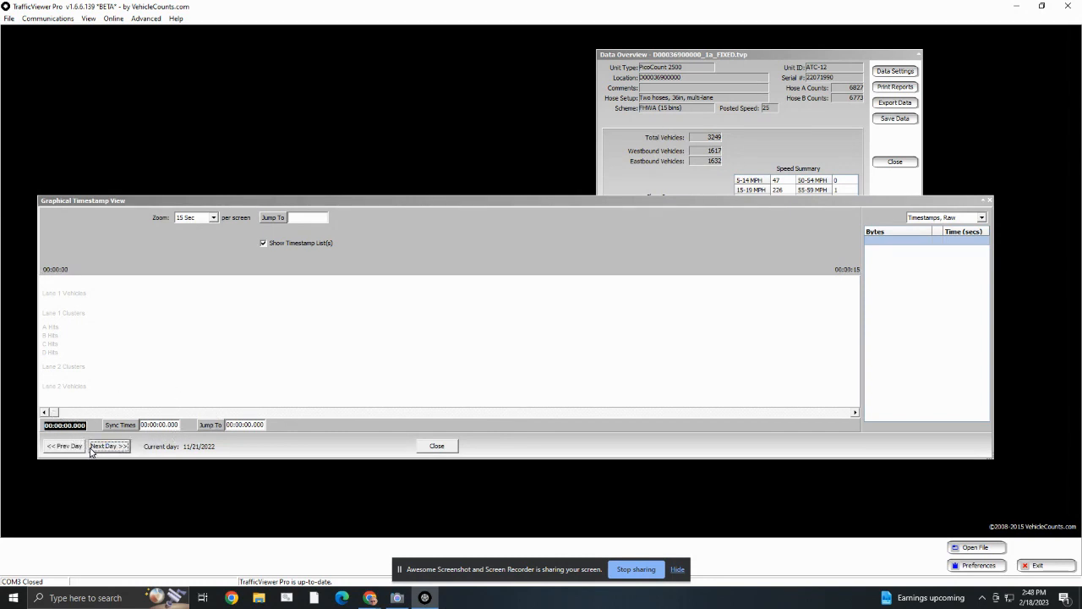
pyautogui.moveTo(56, 413); pyautogui.dragTo(329, 420)
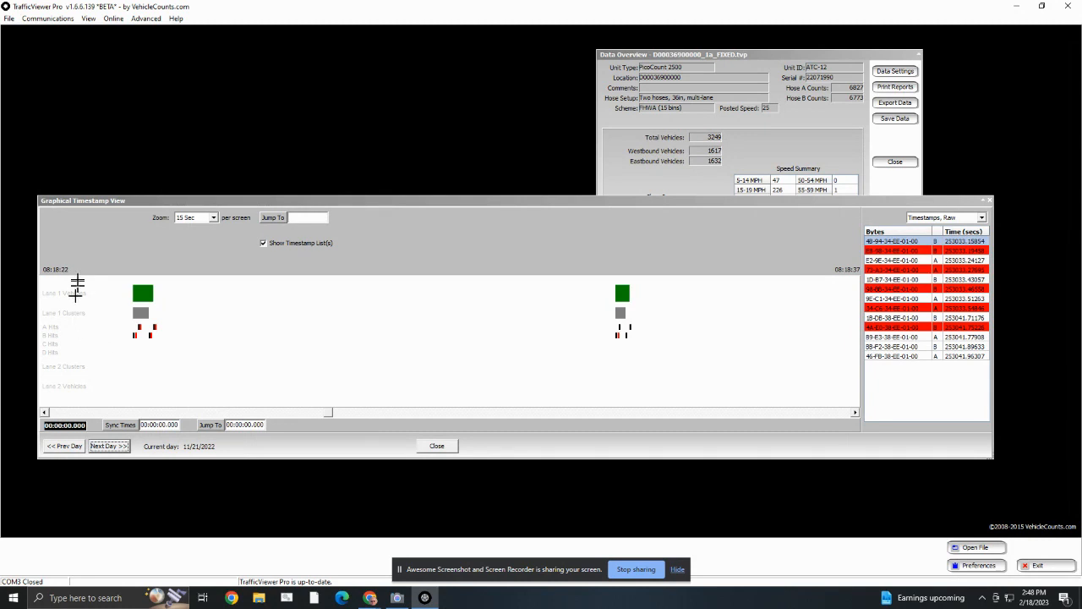
# Step: Zoom out to 15 minutes per screen and browse the 11/21/2022 timeline backwards to the interval starting at 07:02:39
pyautogui.scroll(-4, 80, 285)
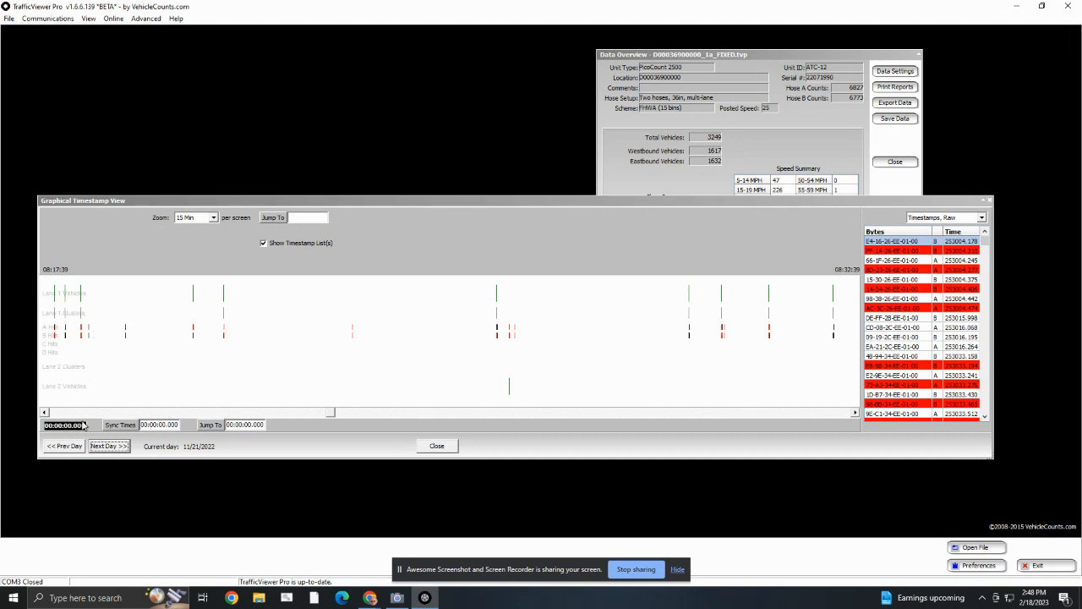
pyautogui.click(85, 412)
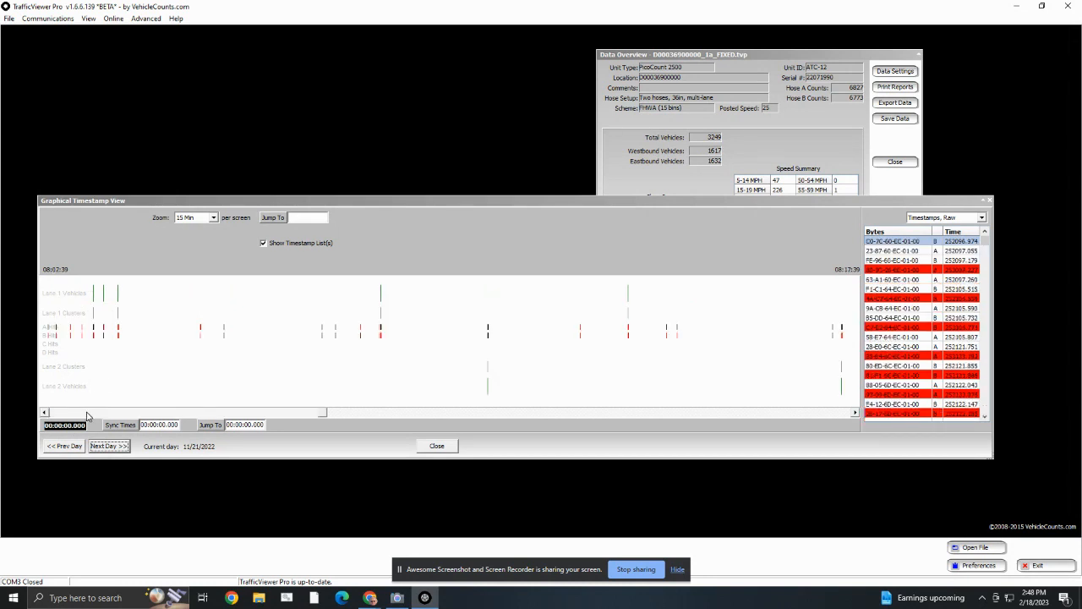
pyautogui.click(87, 412)
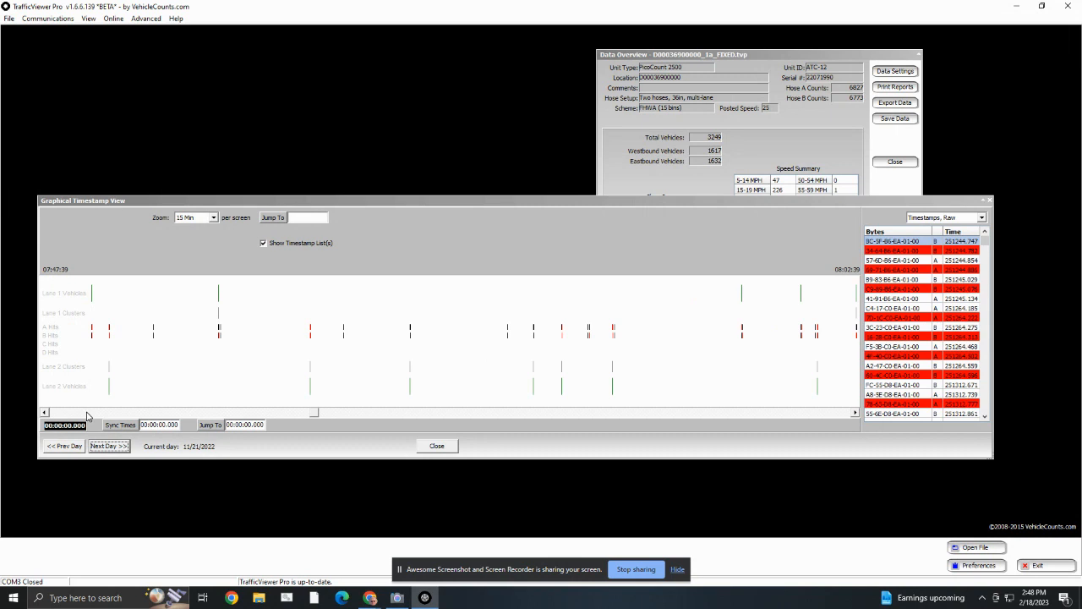
pyautogui.click(88, 413)
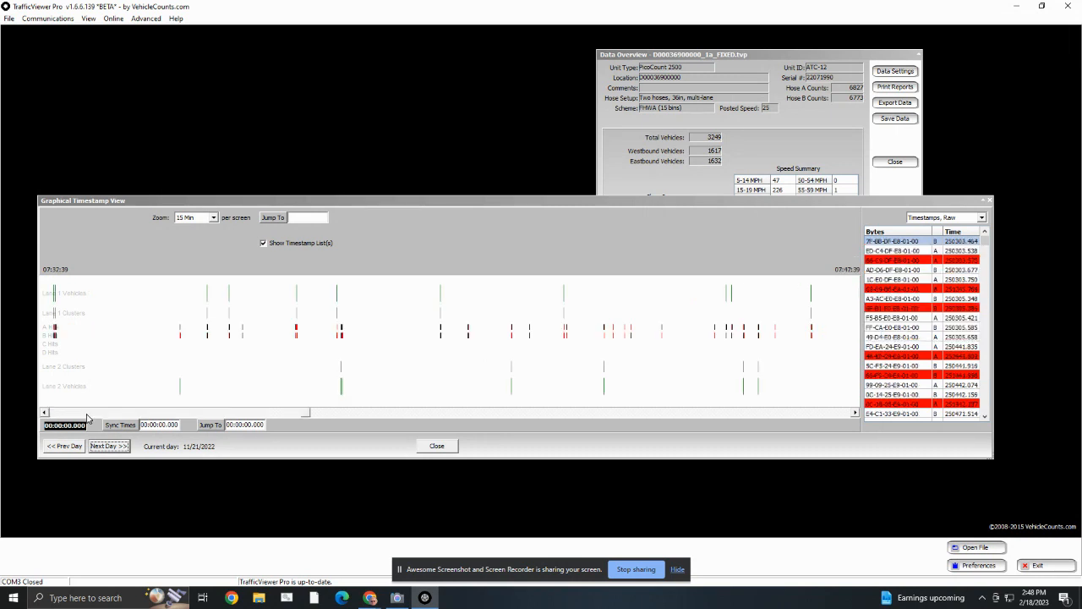
pyautogui.click(87, 413)
pyautogui.click(87, 412)
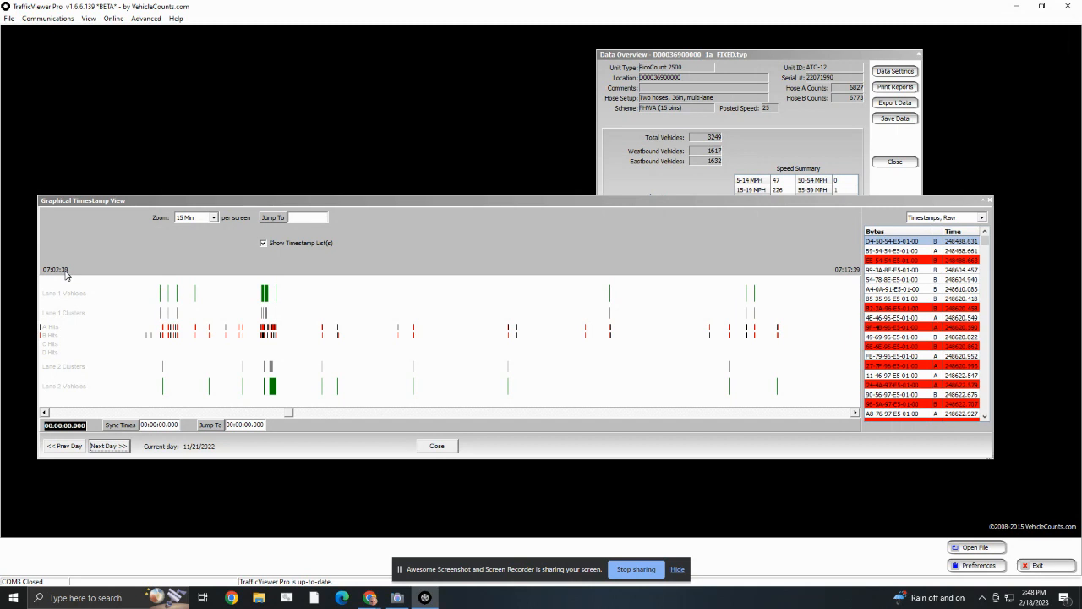
# Step: Browse forward through the 15-minute intervals to the one starting at 08:02:39
pyautogui.click(344, 413)
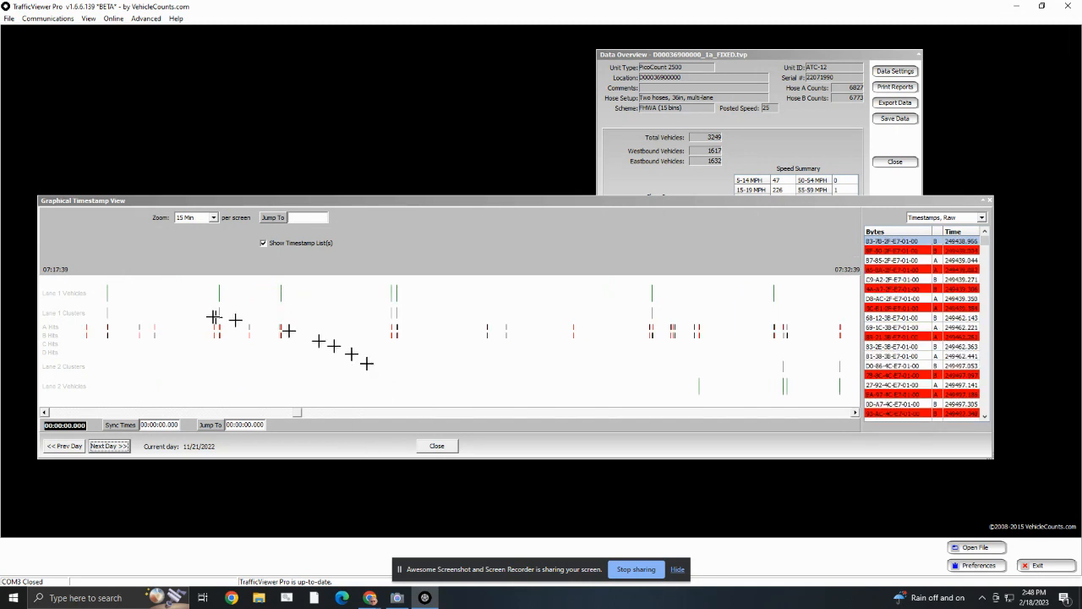
pyautogui.click(364, 413)
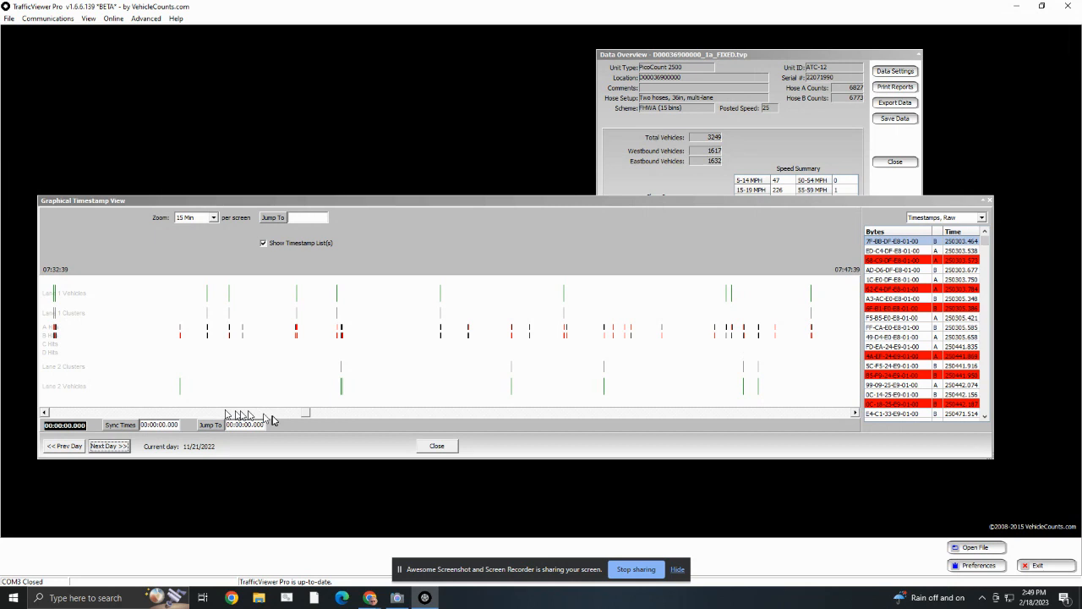
pyautogui.click(335, 414)
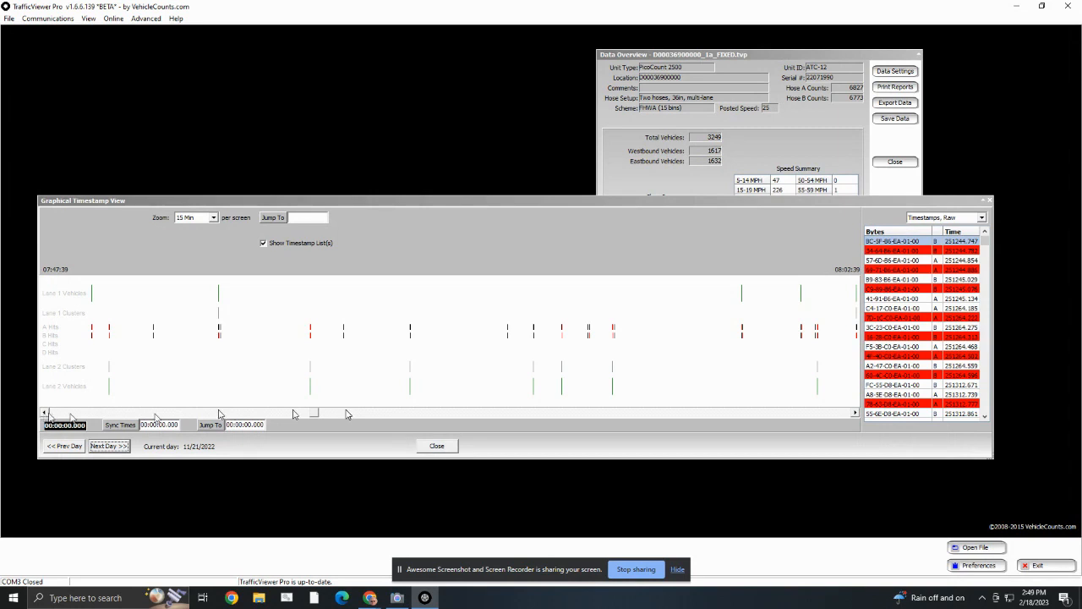
pyautogui.click(855, 416)
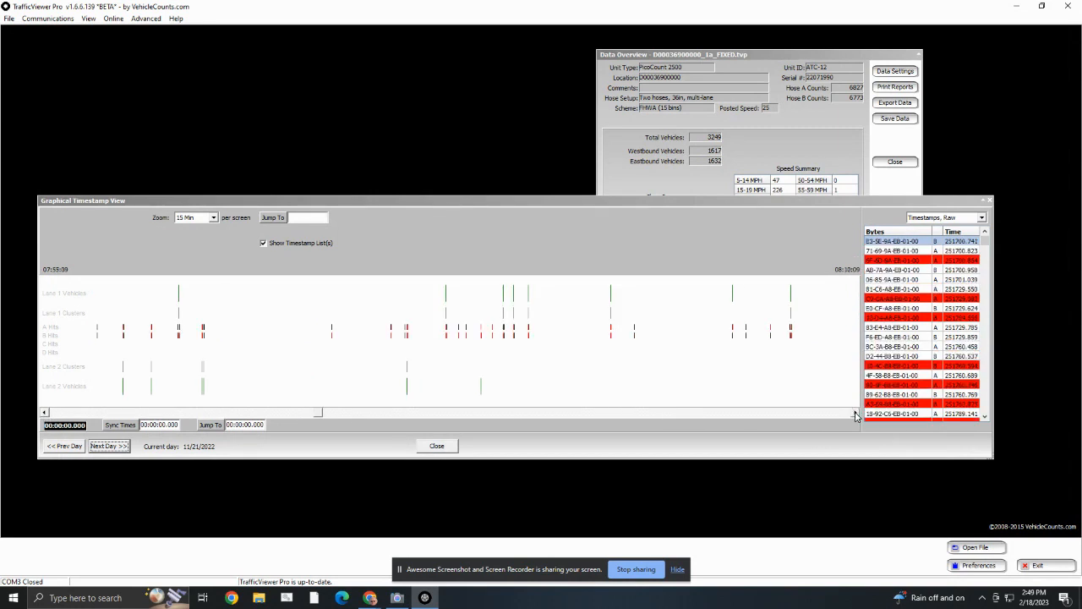
pyautogui.click(856, 415)
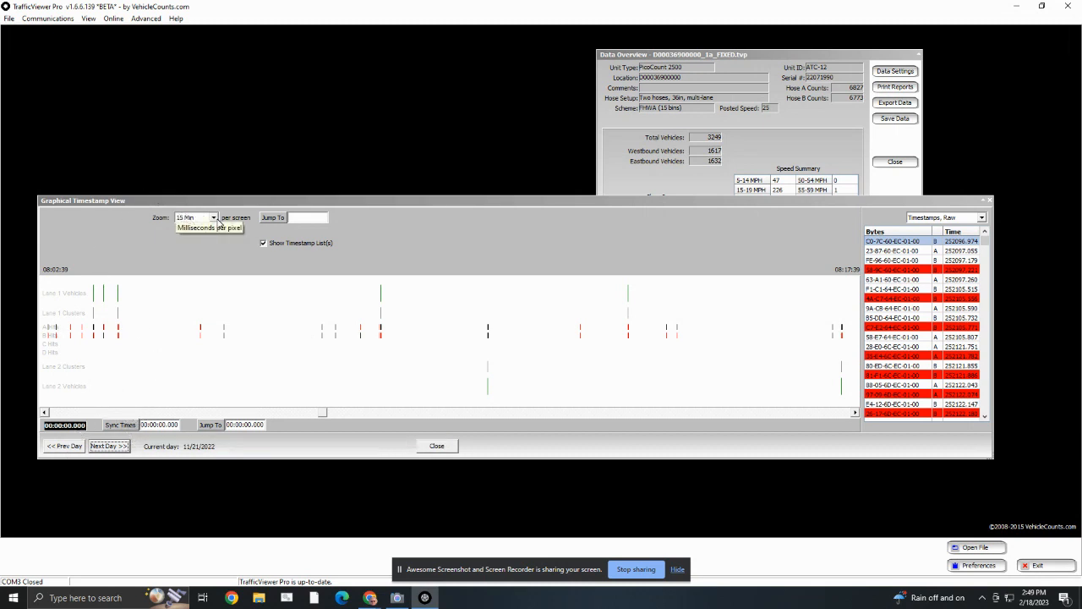
# Step: Zoom in to 5 seconds per screen at 08:07:47 and examine the Lane 1 vehicle and its A and B hits
pyautogui.click(235, 308)
pyautogui.rightClick(234, 307)
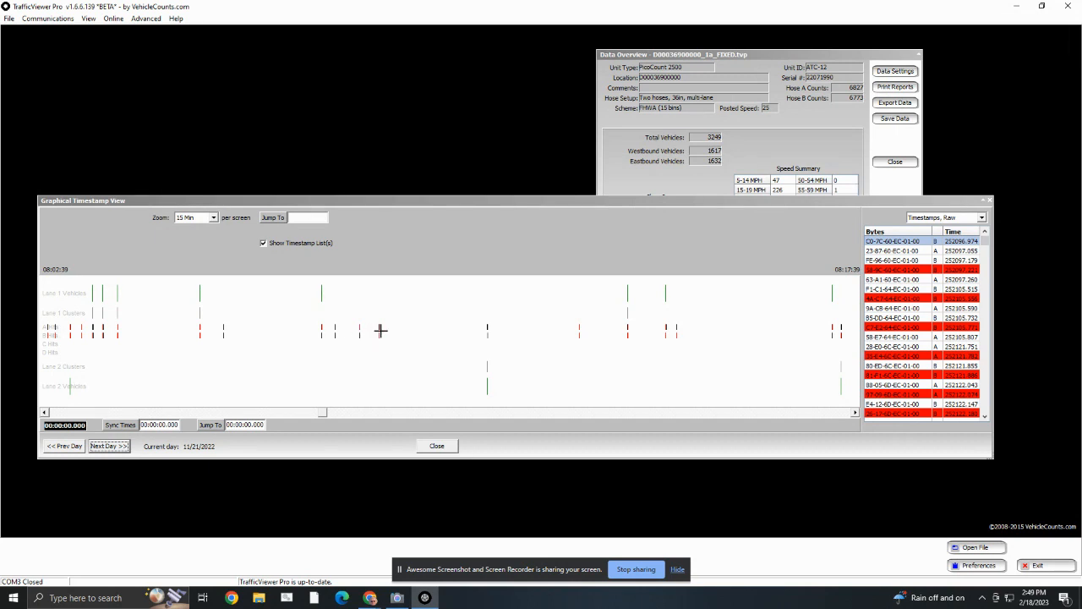
pyautogui.click(320, 332)
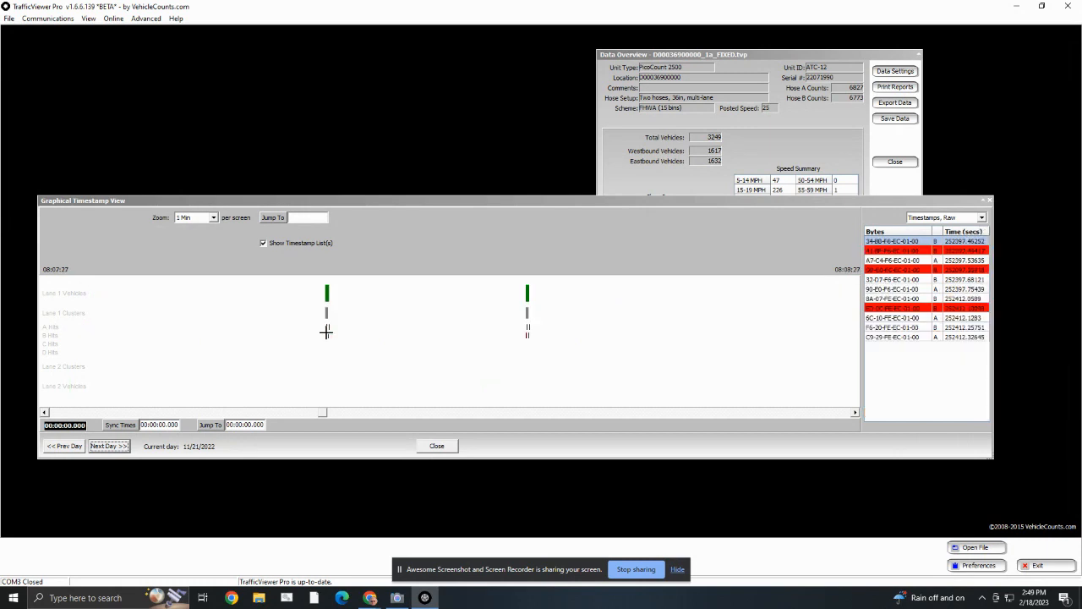
pyautogui.click(326, 332)
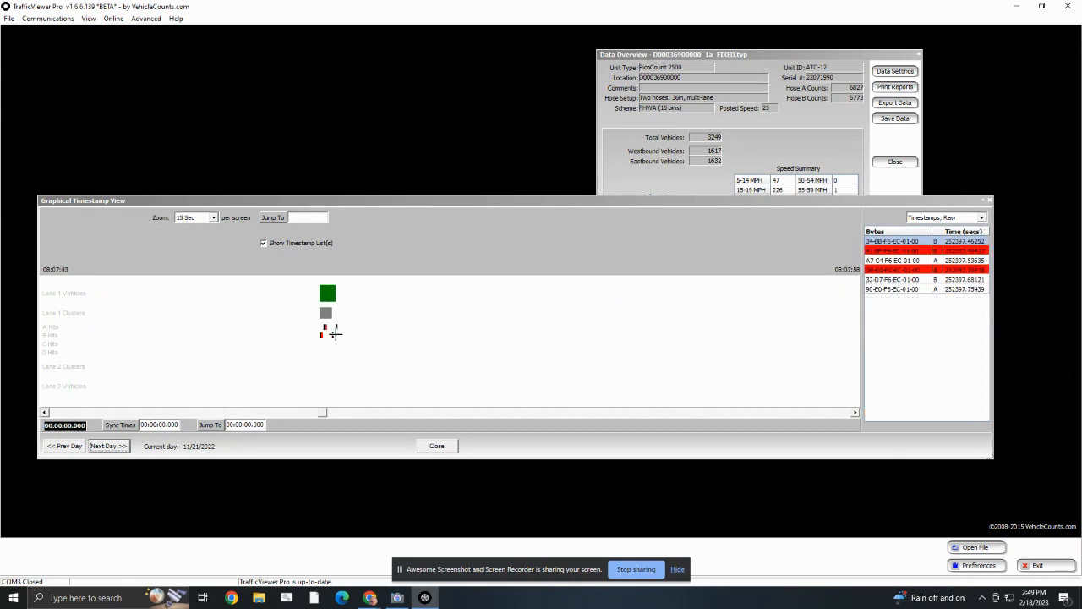
pyautogui.click(332, 334)
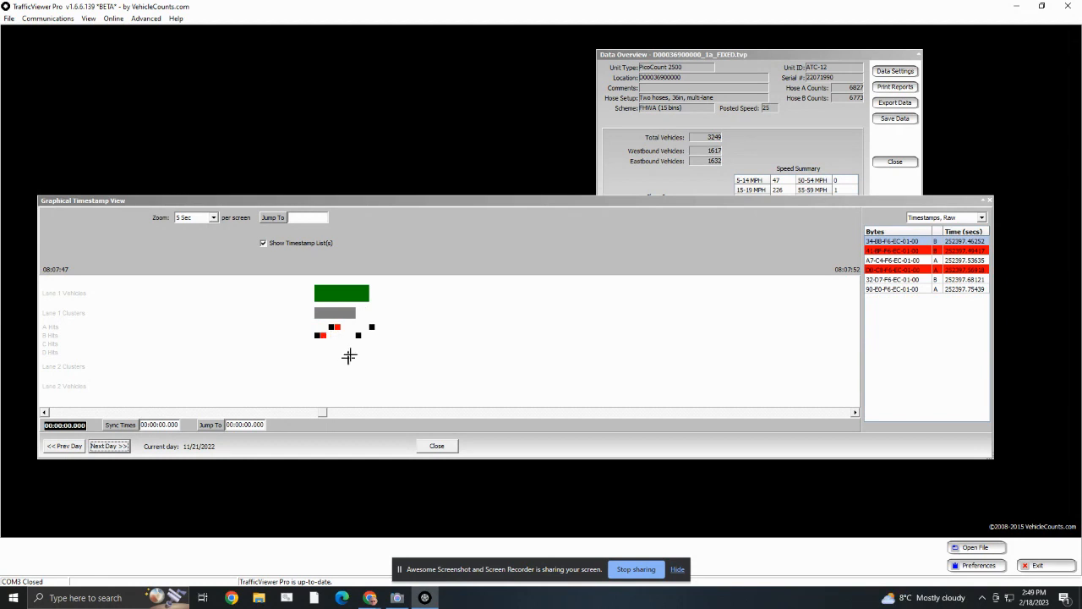
pyautogui.moveTo(323, 324)
pyautogui.moveTo(365, 294)
# Step: Find the next Lane 1 vehicle near 08:08:03 and examine its A and B hits at 2 and 5 seconds per screen
pyautogui.rightClick(332, 361)
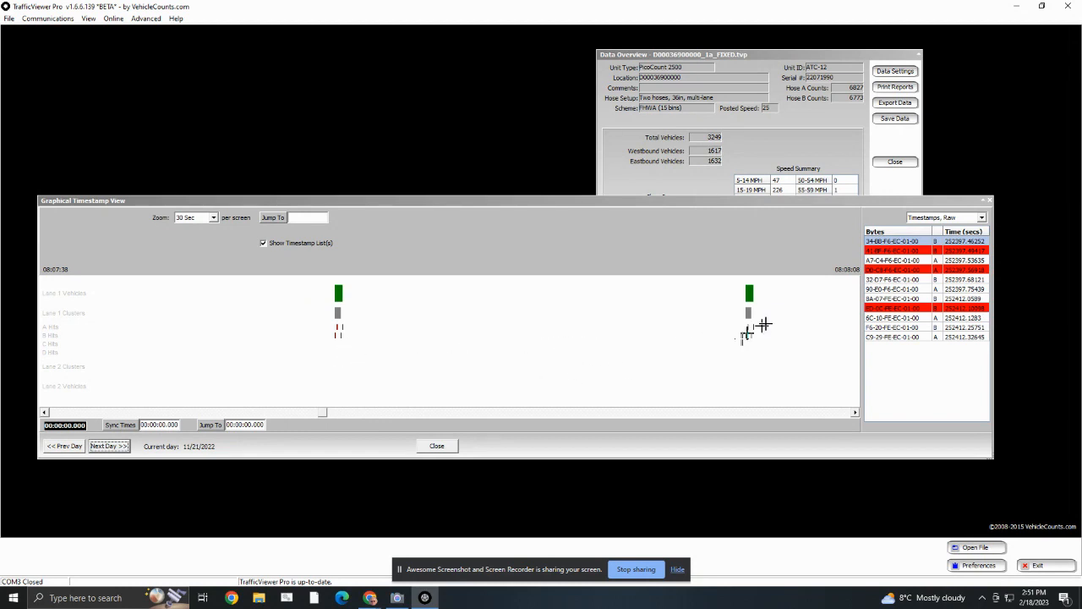
pyautogui.click(760, 325)
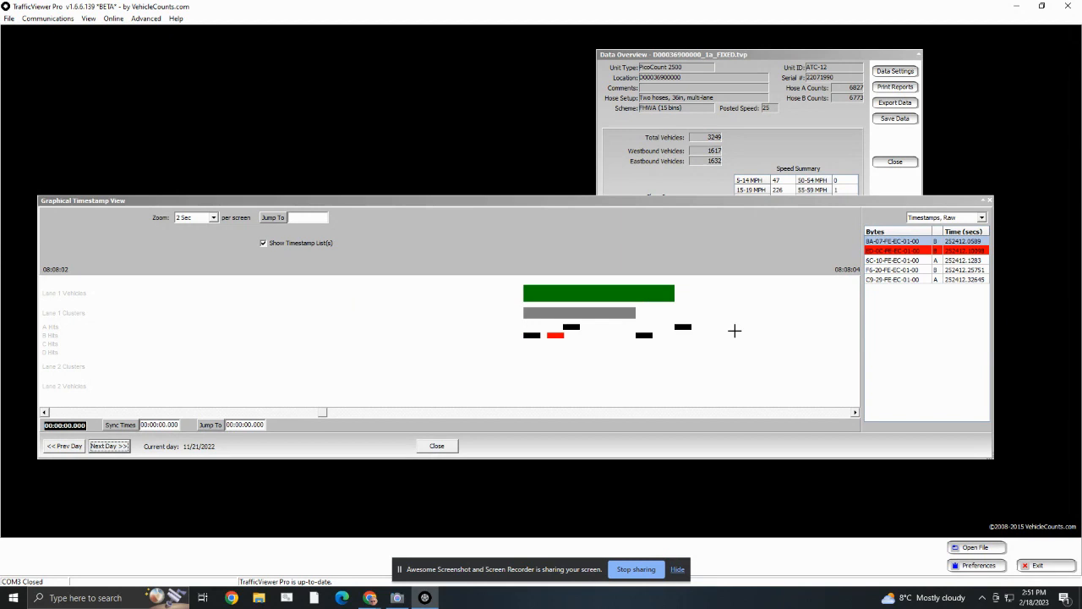
pyautogui.rightClick(517, 334)
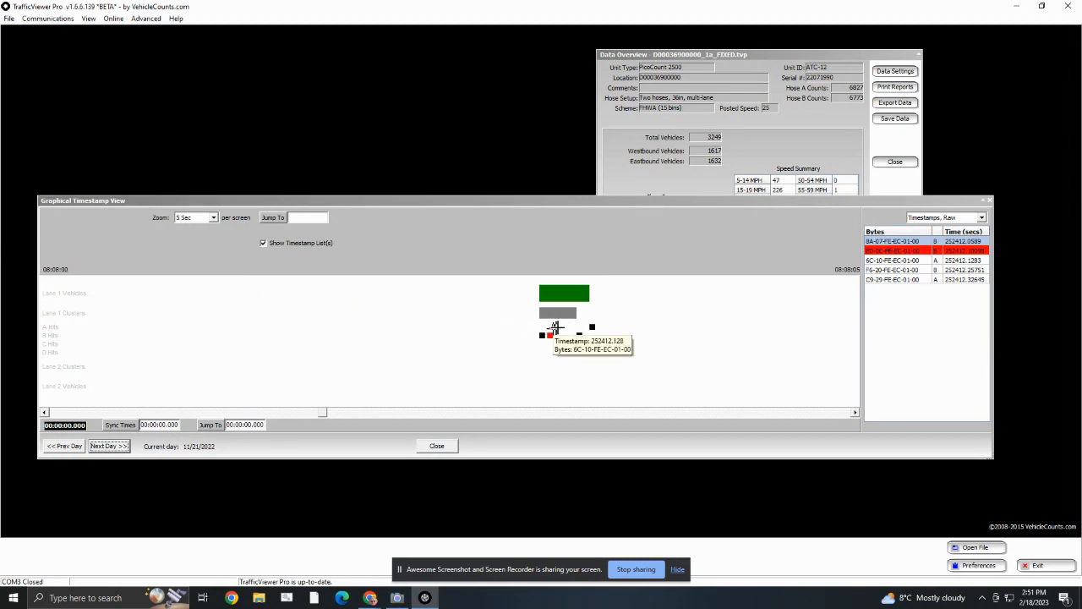
pyautogui.moveTo(552, 335)
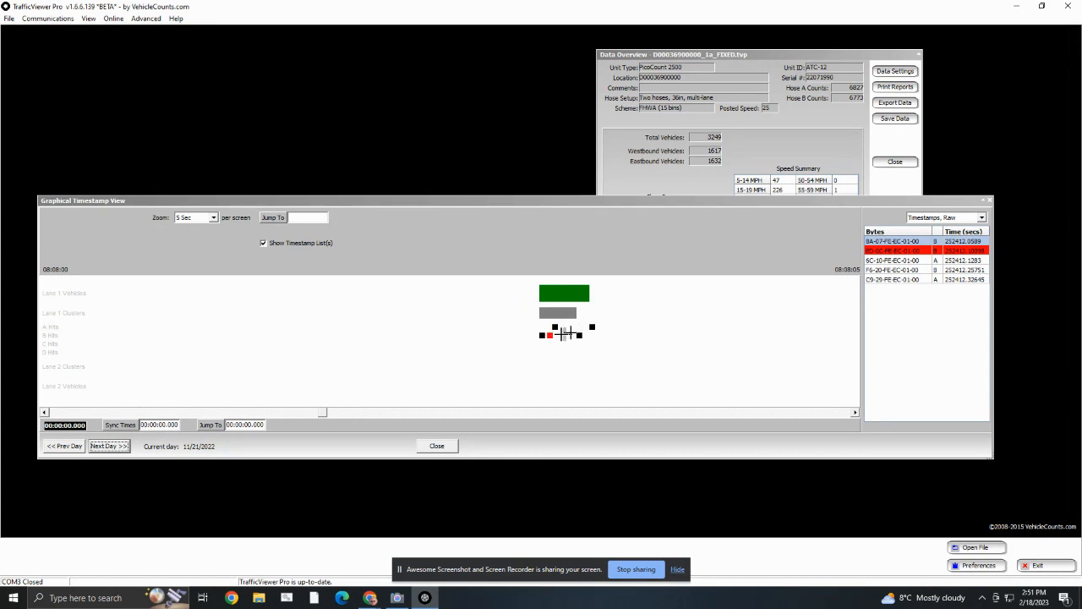
# Step: Find the Lane 2 vehicle after 08:08:29 and examine its hits, cluster and vehicle details at 5 seconds per screen
pyautogui.rightClick(454, 357)
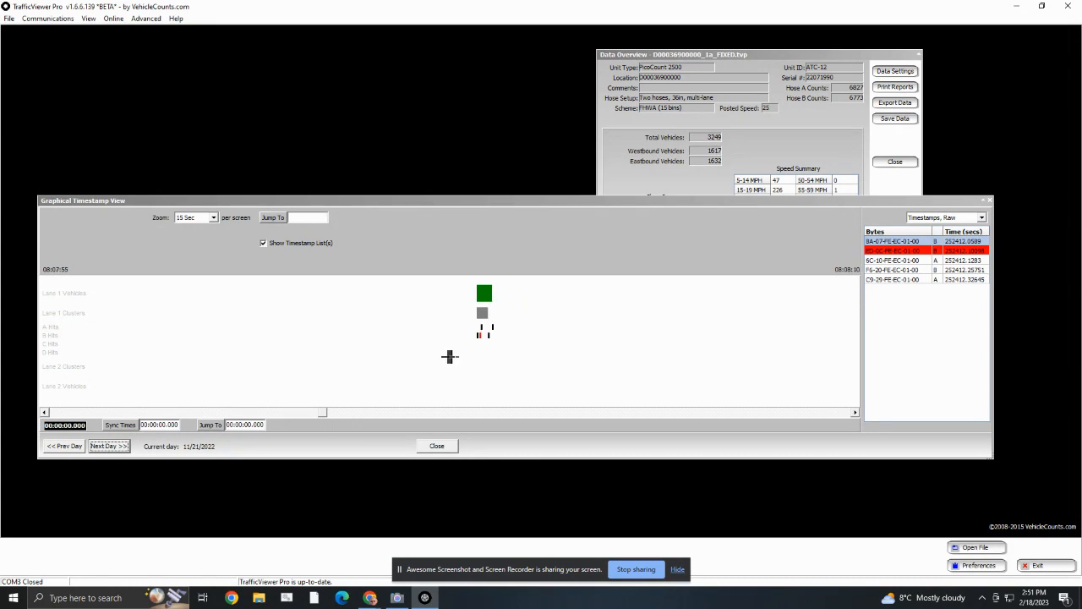
pyautogui.rightClick(447, 357)
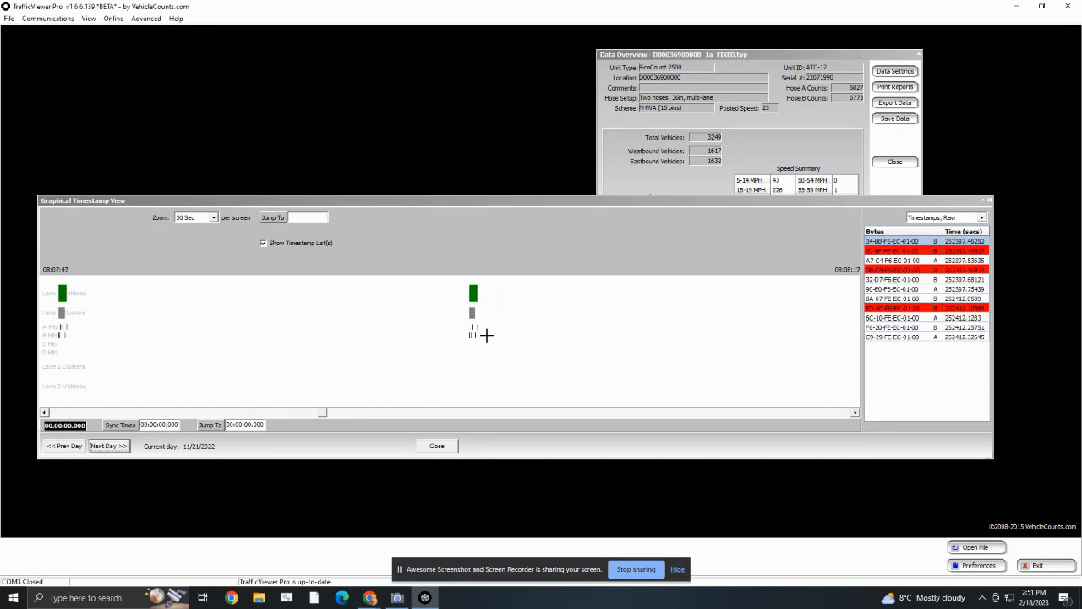
pyautogui.click(452, 415)
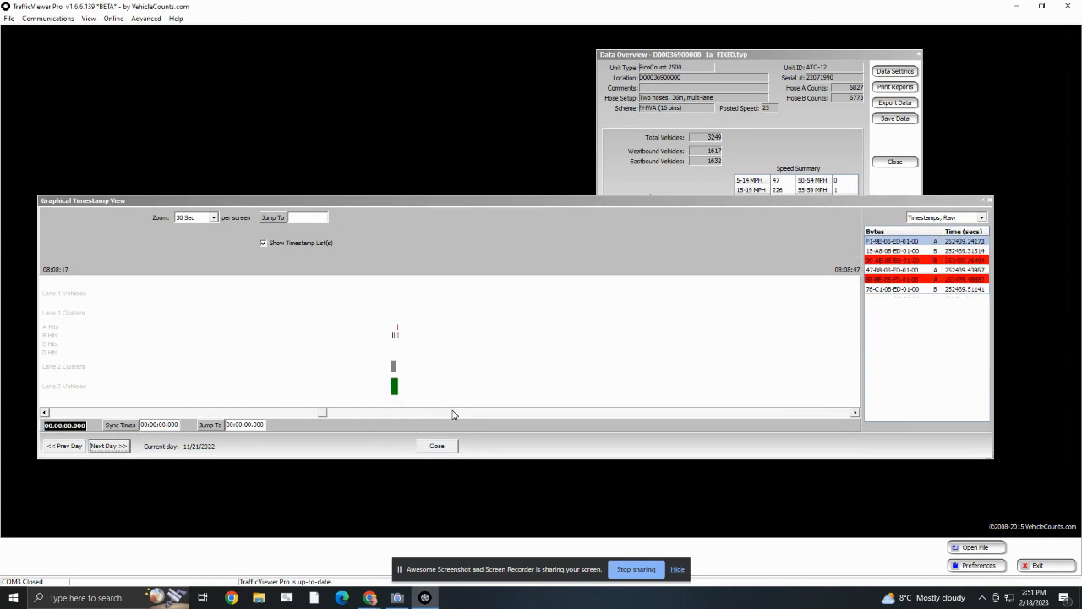
pyautogui.click(410, 341)
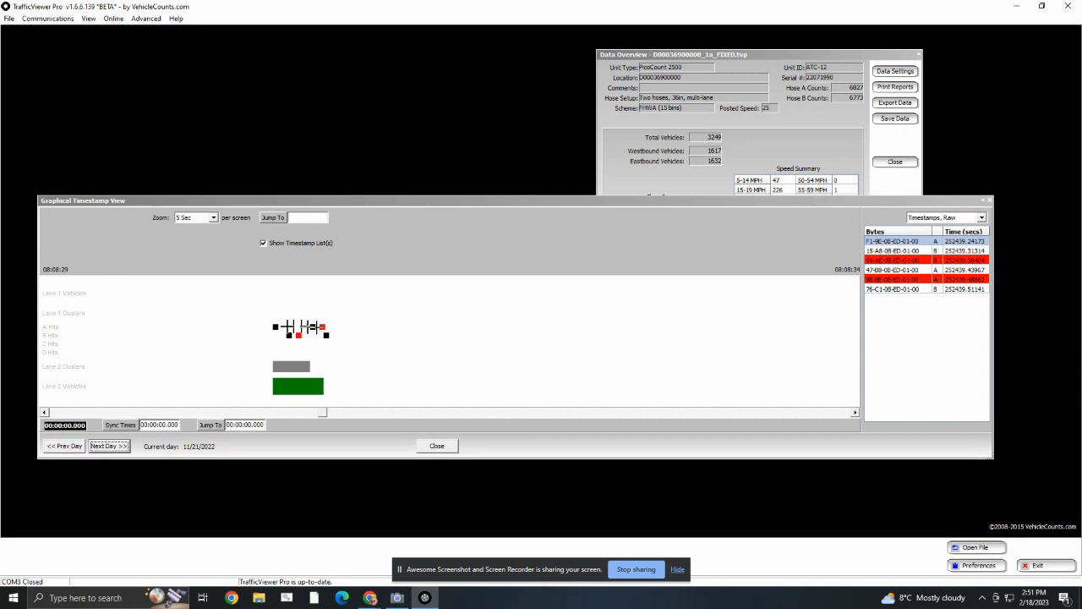
pyautogui.moveTo(296, 362)
pyautogui.moveTo(311, 386)
pyautogui.moveTo(291, 369)
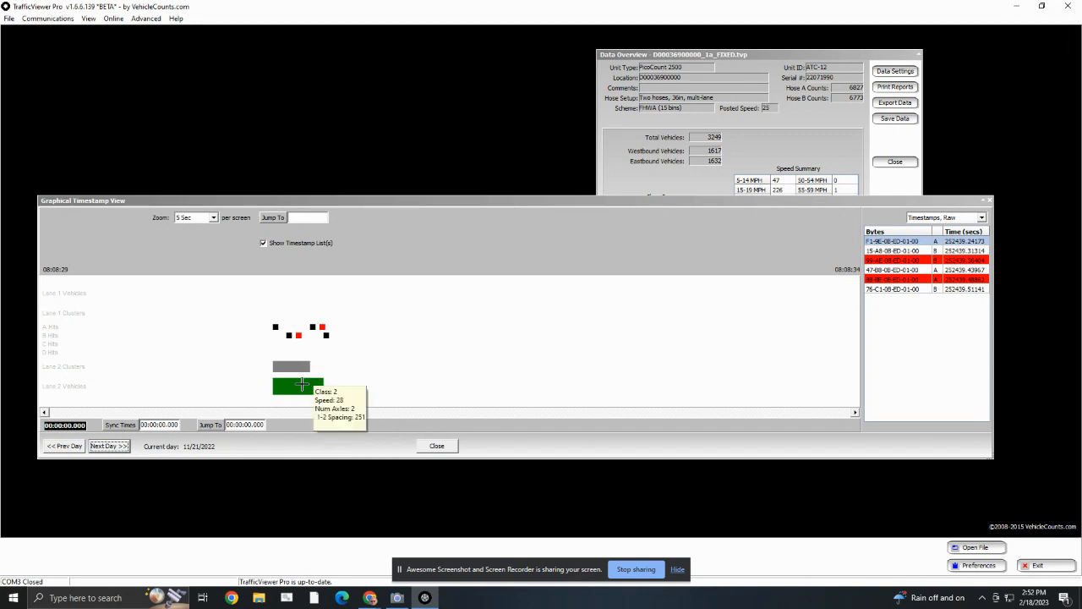
# Step: Browse forward at 5 seconds per screen past the two Lane 1 vehicles after 08:08:49 to beyond 08:09:04
pyautogui.click(442, 413)
pyautogui.click(438, 417)
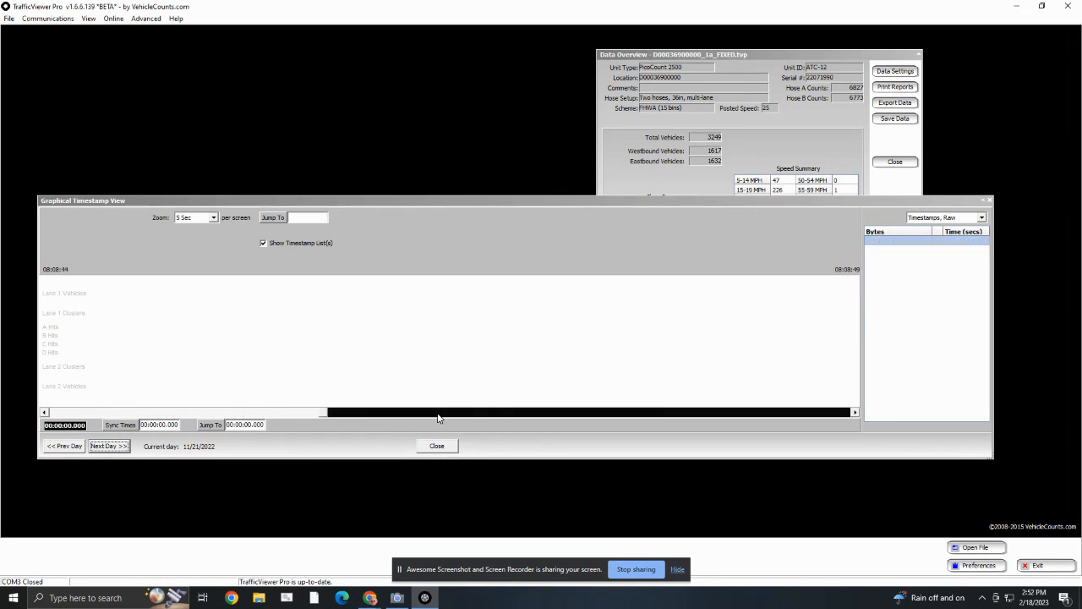
pyautogui.click(438, 417)
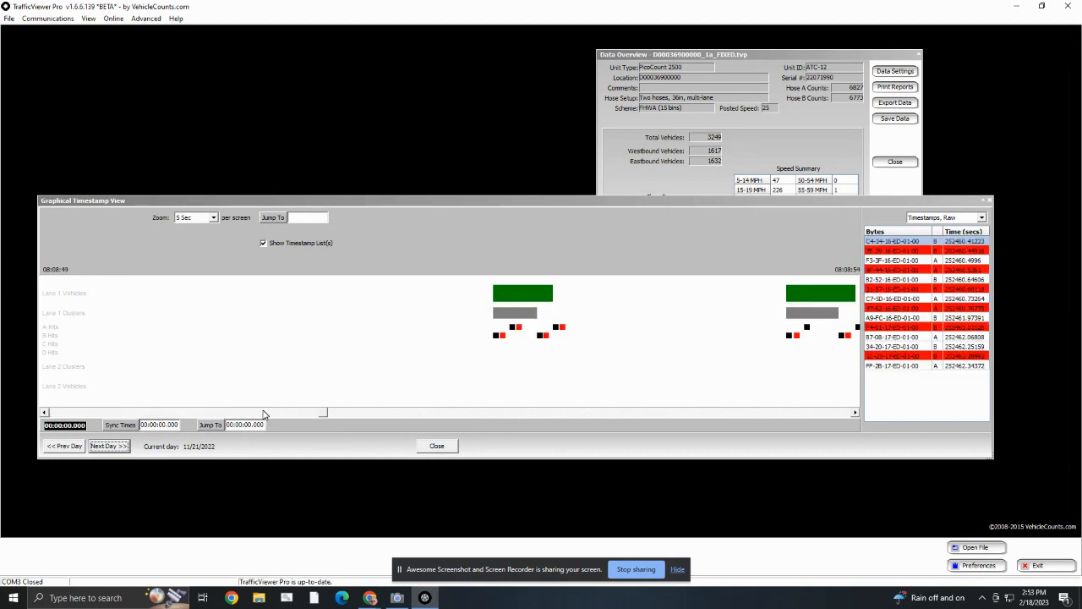
pyautogui.click(855, 413)
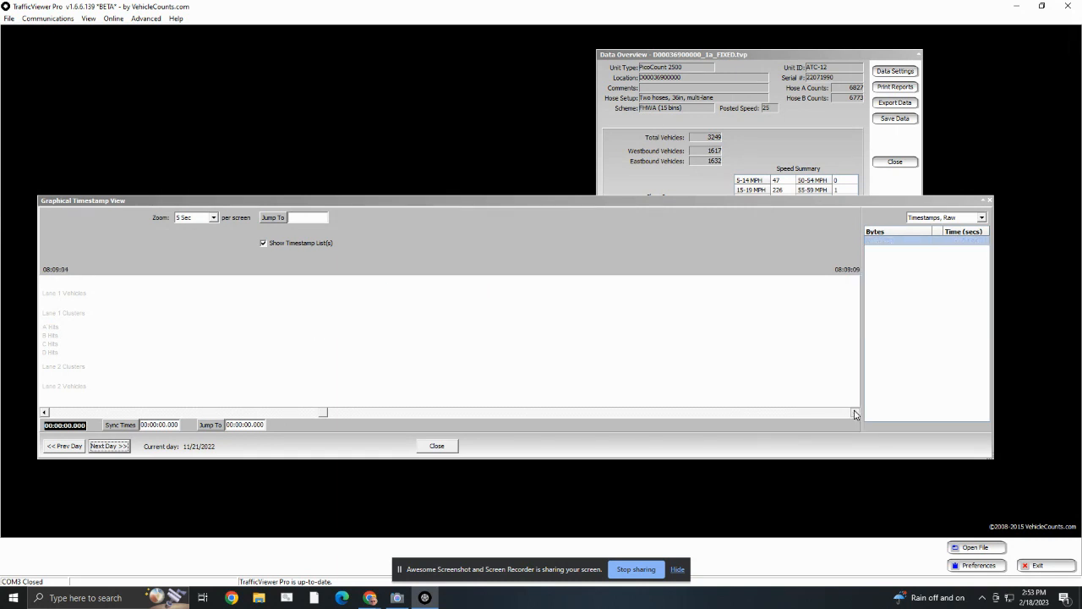
pyautogui.click(374, 413)
# Step: Zoom out to 1 minute per screen and browse forward to the interval starting at 08:14:48
pyautogui.scroll(-1, 374, 361)
pyautogui.scroll(-1, 374, 360)
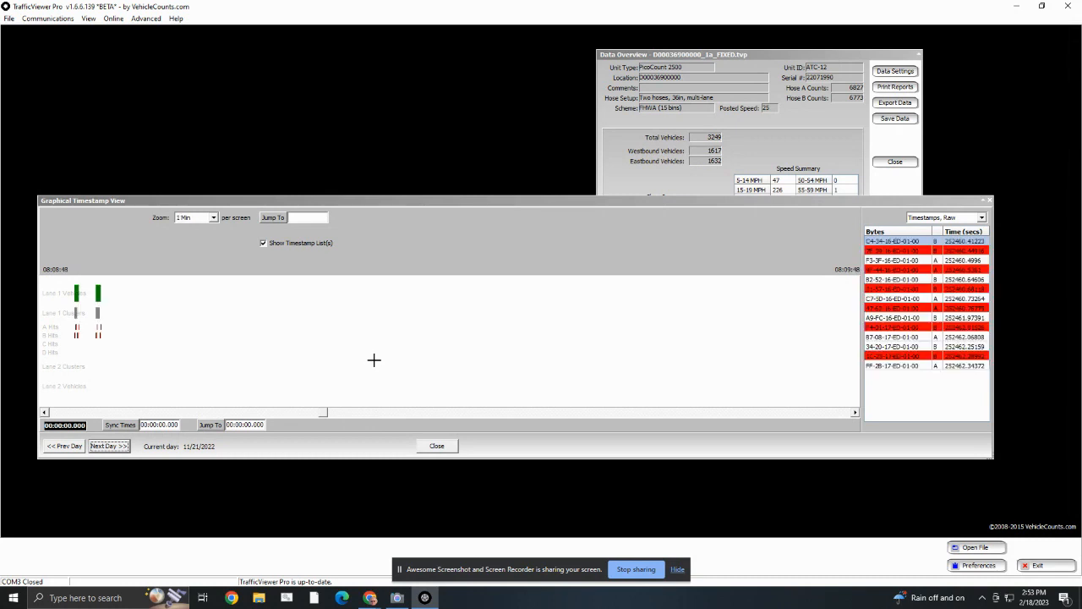
pyautogui.click(388, 413)
pyautogui.click(392, 414)
pyautogui.click(395, 414)
pyautogui.click(395, 414)
pyautogui.click(396, 415)
pyautogui.click(395, 414)
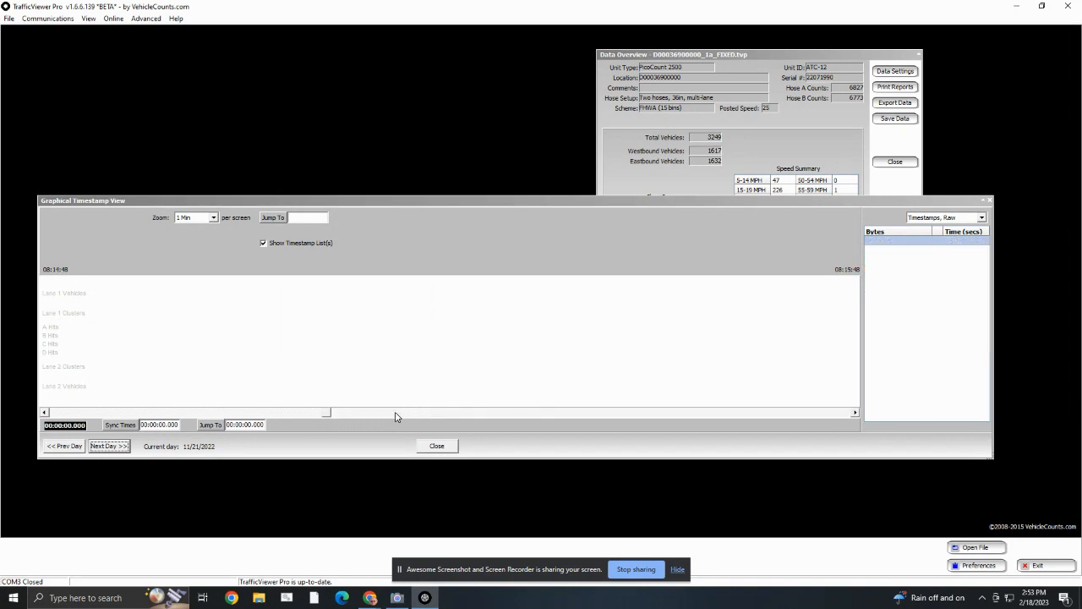
# Step: Jump ahead to 11:03:07 and examine the first Lane 2 vehicle's A and B hits at 5 seconds per screen
pyautogui.moveTo(327, 414); pyautogui.dragTo(421, 415)
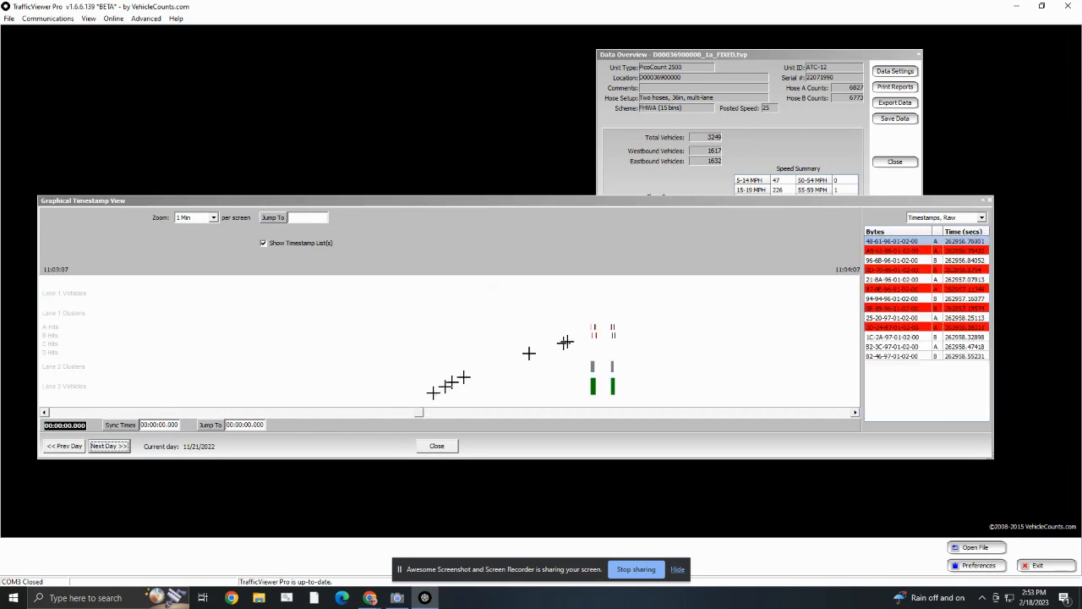
pyautogui.click(593, 345)
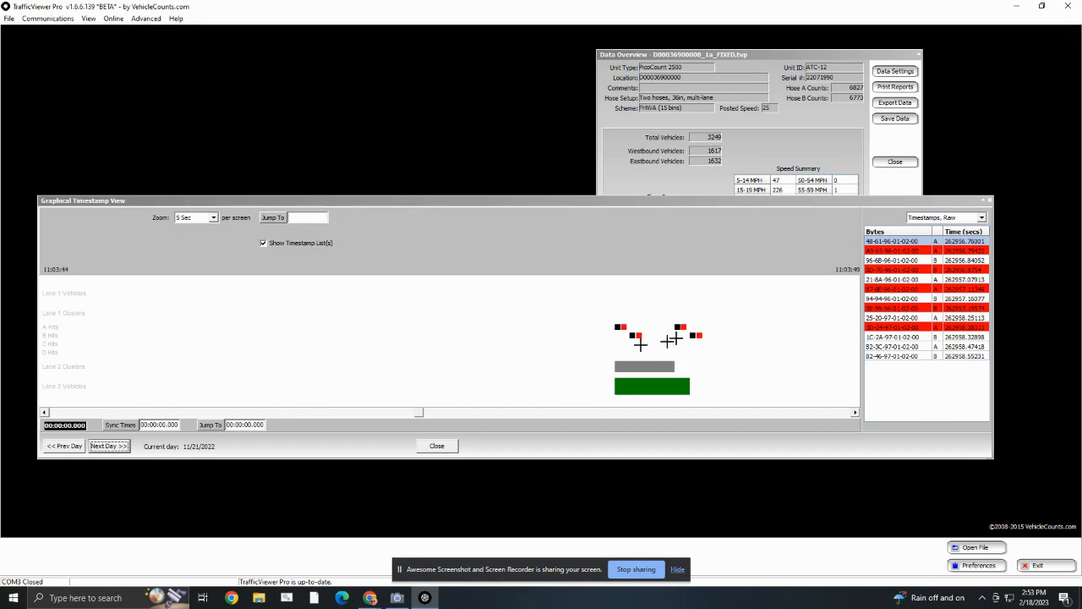
pyautogui.moveTo(633, 334)
pyautogui.moveTo(681, 327)
# Step: Advance at 15 seconds per screen to 11:04:38 and examine the Lane 1 vehicle's hits at 2 and 5 seconds per screen
pyautogui.rightClick(560, 339)
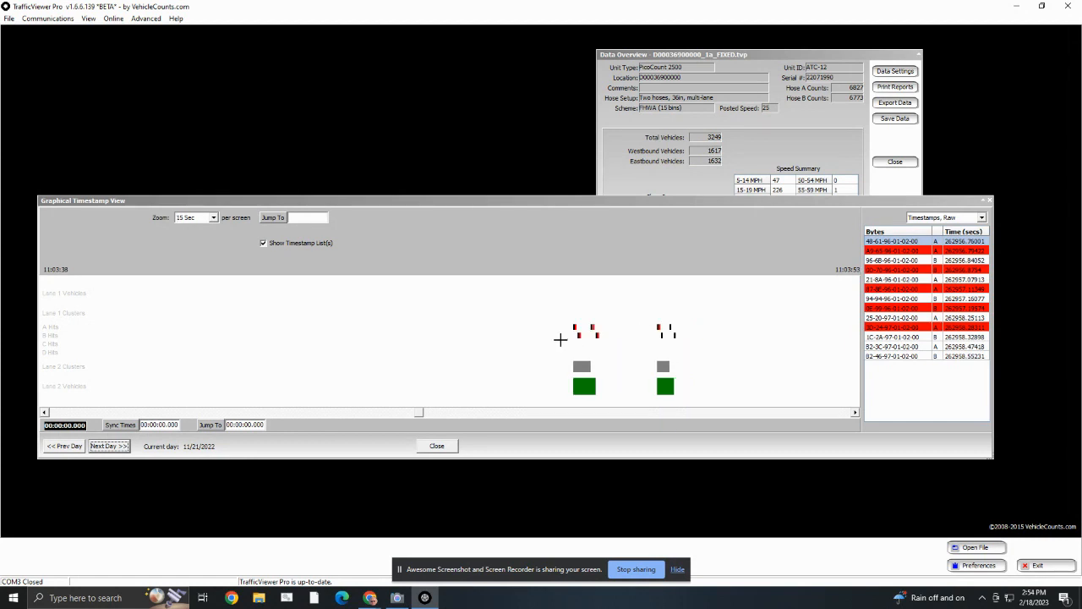
pyautogui.click(513, 412)
pyautogui.click(513, 413)
pyautogui.click(513, 414)
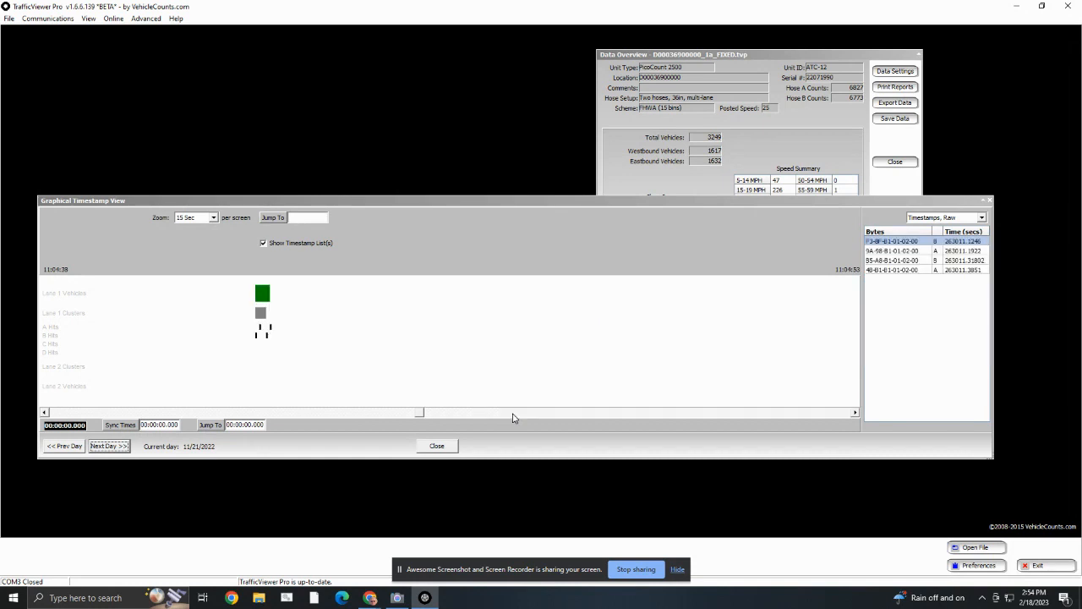
pyautogui.click(309, 329)
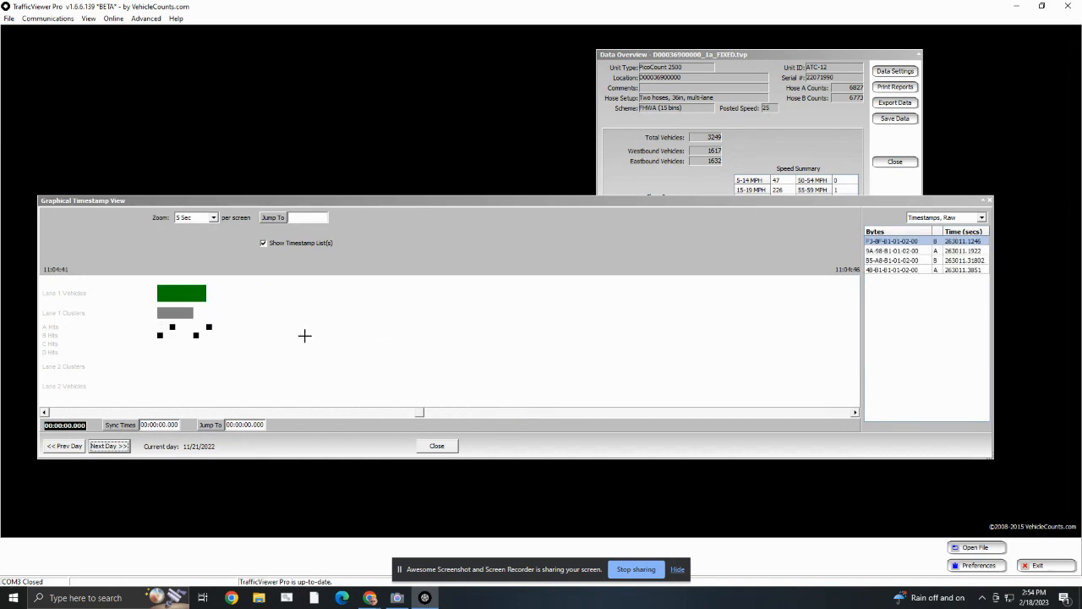
pyautogui.click(130, 343)
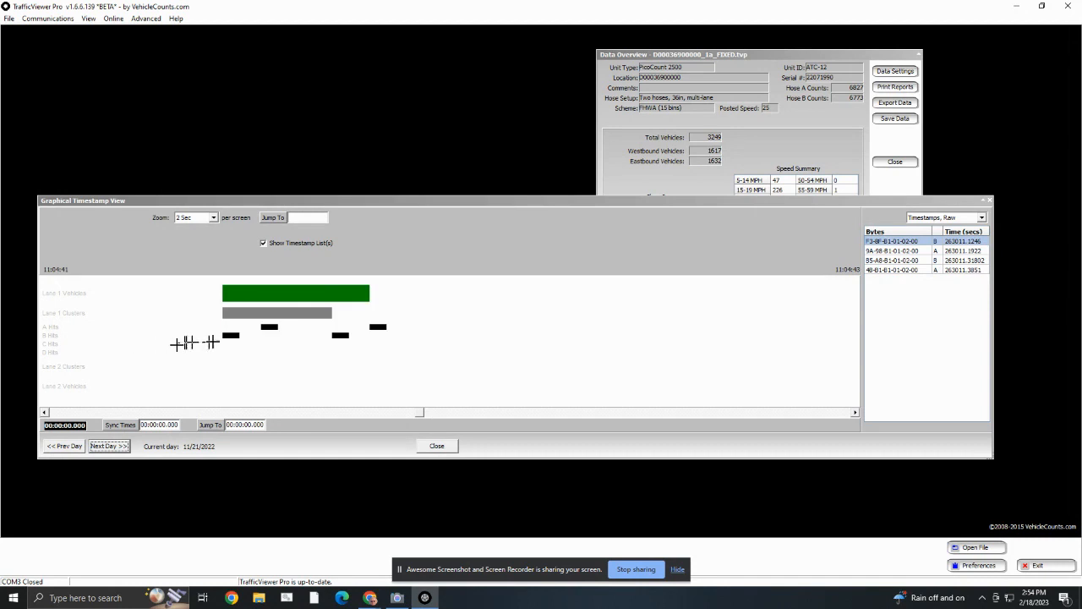
pyautogui.rightClick(277, 339)
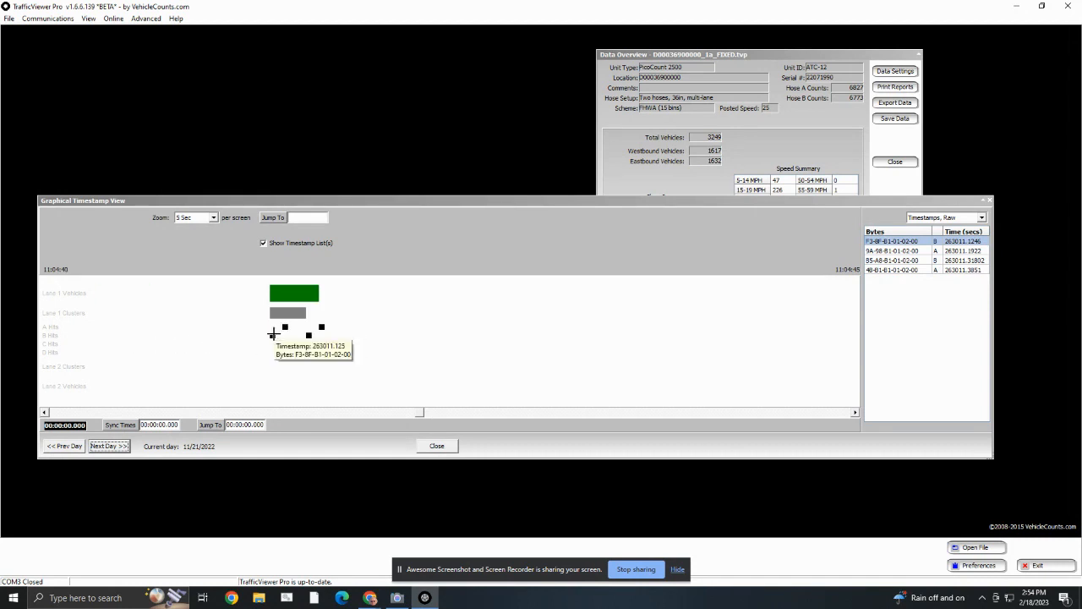
# Step: Switch the timestamp view to 11/22/2022 and browse to 10:48:05 at 15 seconds per screen
pyautogui.rightClick(300, 351)
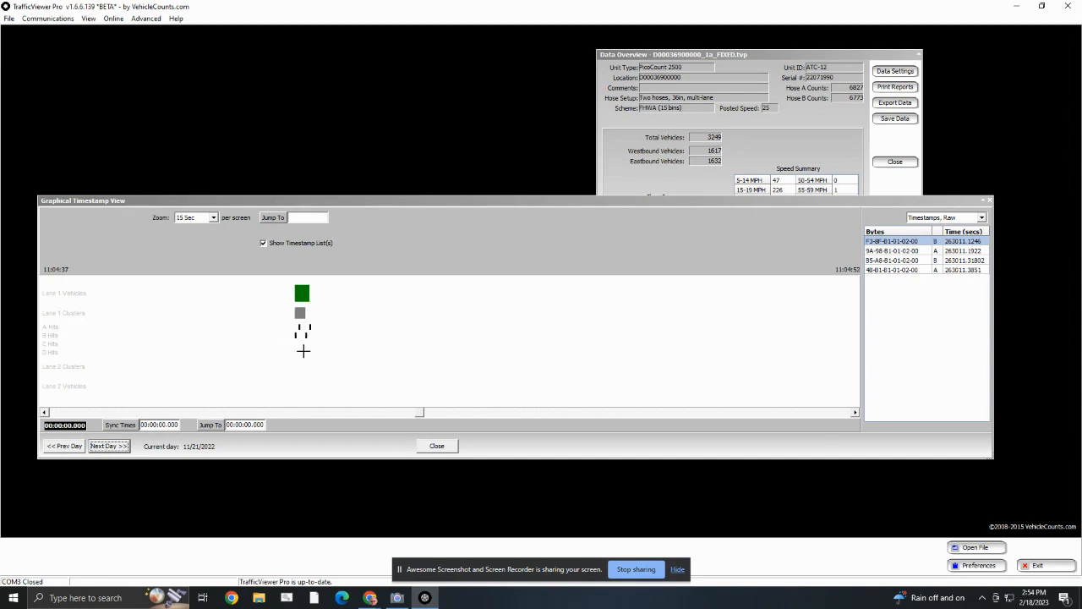
pyautogui.click(312, 415)
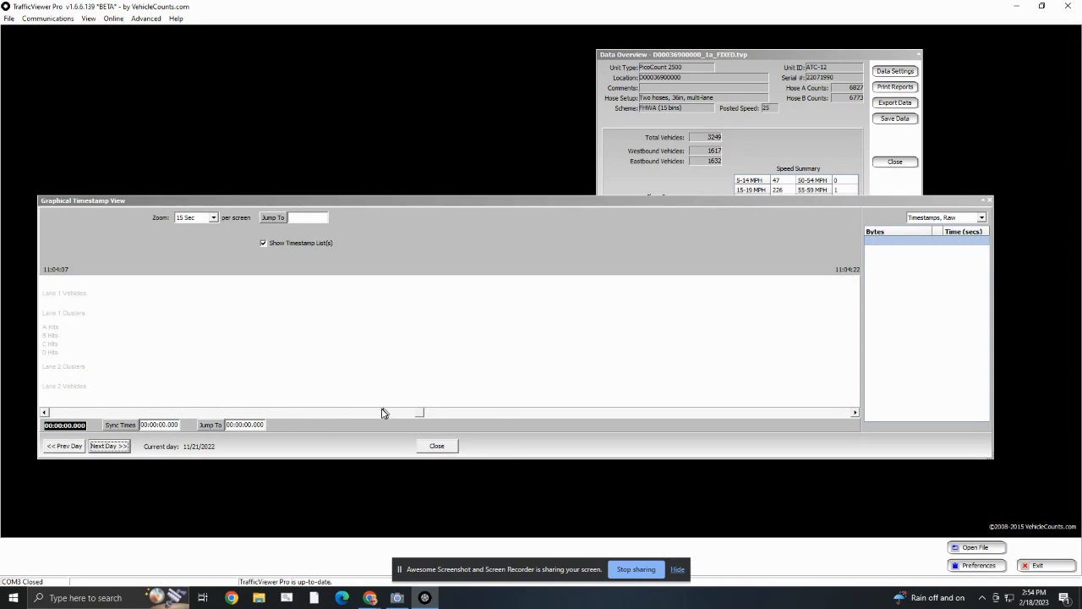
pyautogui.click(104, 446)
pyautogui.moveTo(98, 414); pyautogui.dragTo(416, 413)
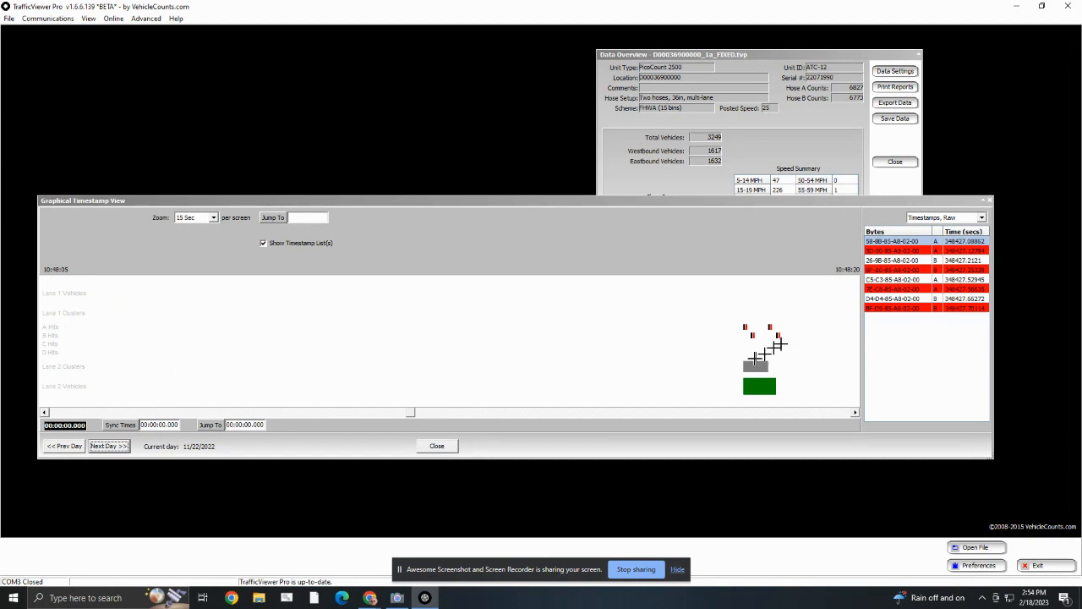
# Step: Survey the hits at 15 minutes per screen and zoom in around 10:47:40 and 10:44:29 to inspect the Lane 2 vehicles
pyautogui.rightClick(499, 372)
pyautogui.rightClick(524, 364)
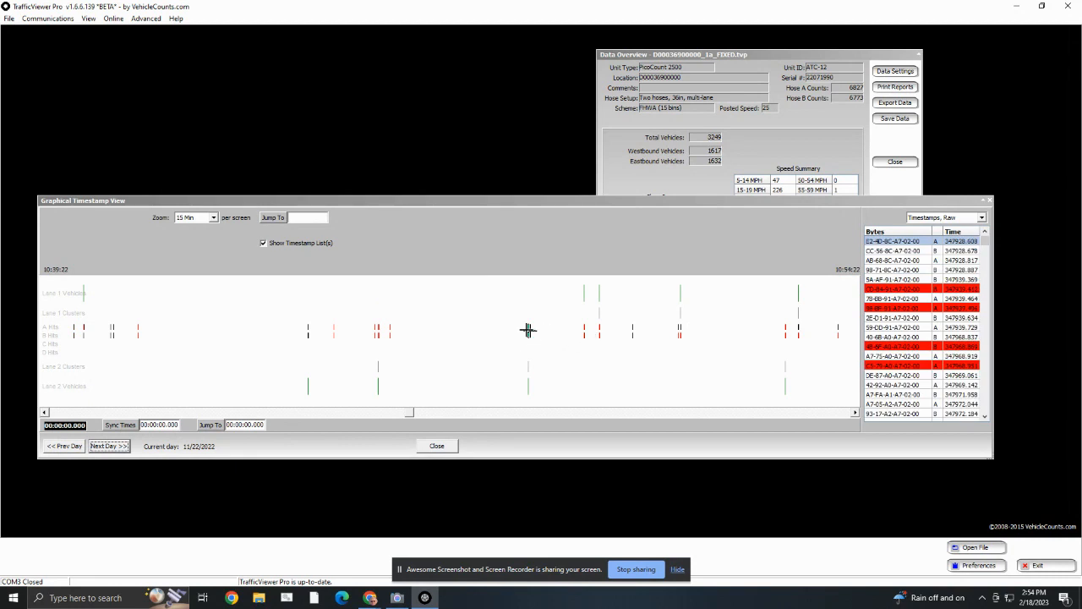
pyautogui.click(528, 330)
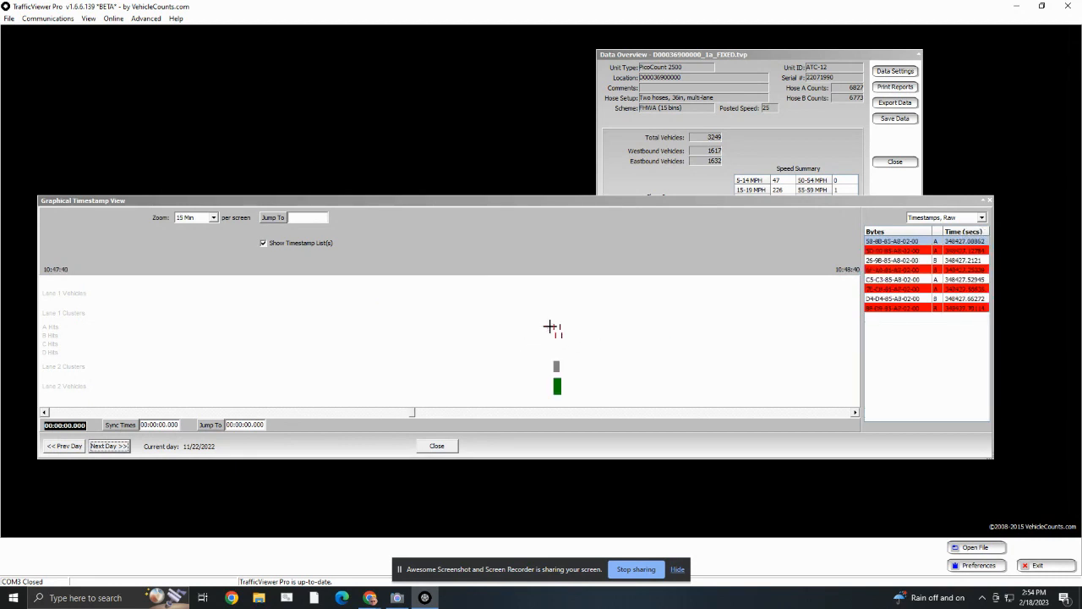
pyautogui.rightClick(550, 327)
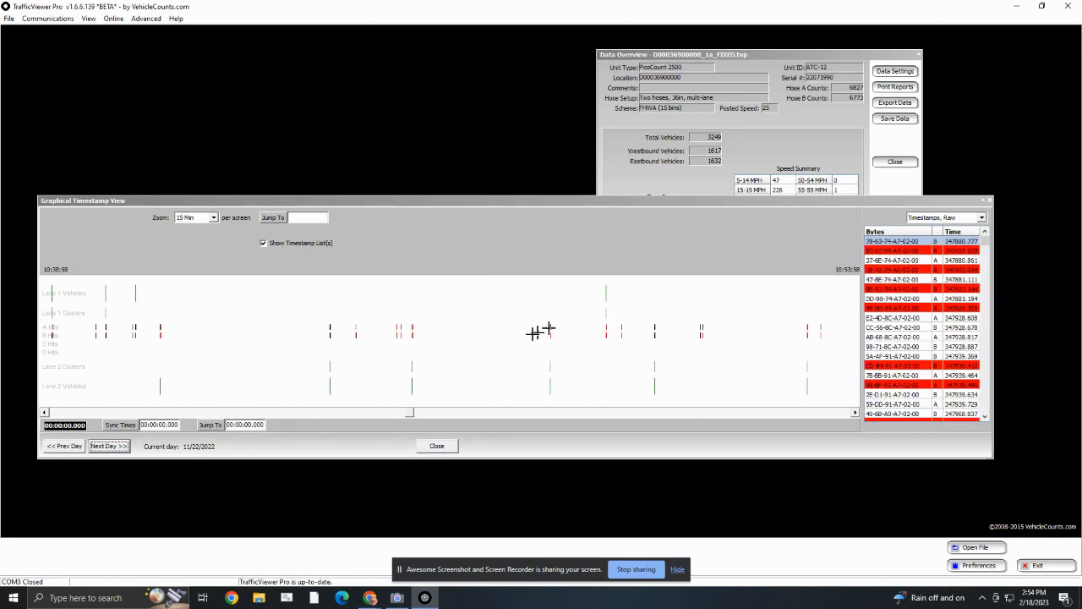
pyautogui.click(362, 331)
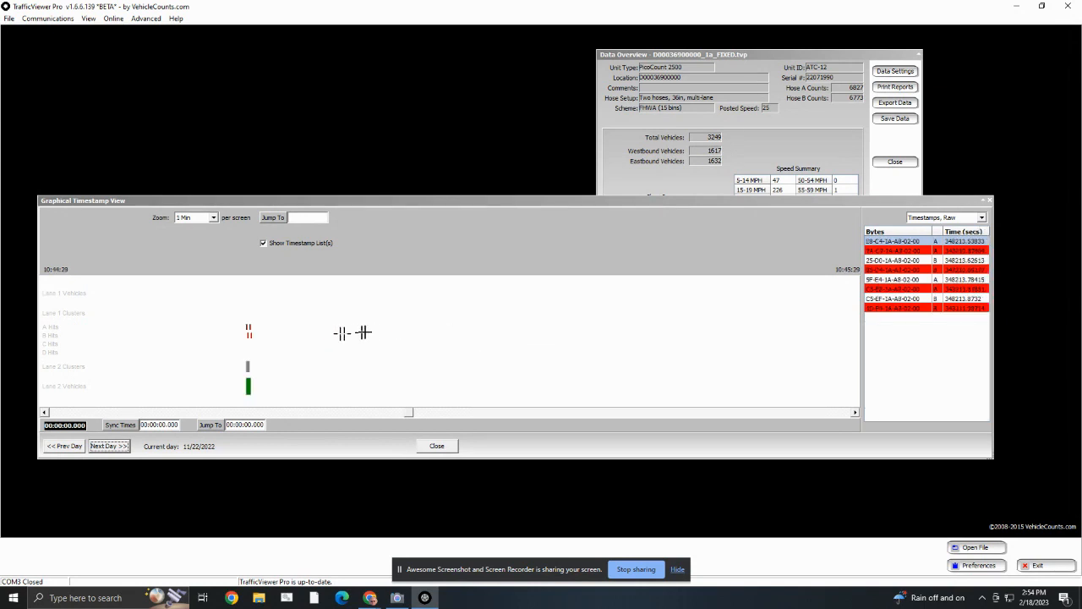
pyautogui.rightClick(362, 332)
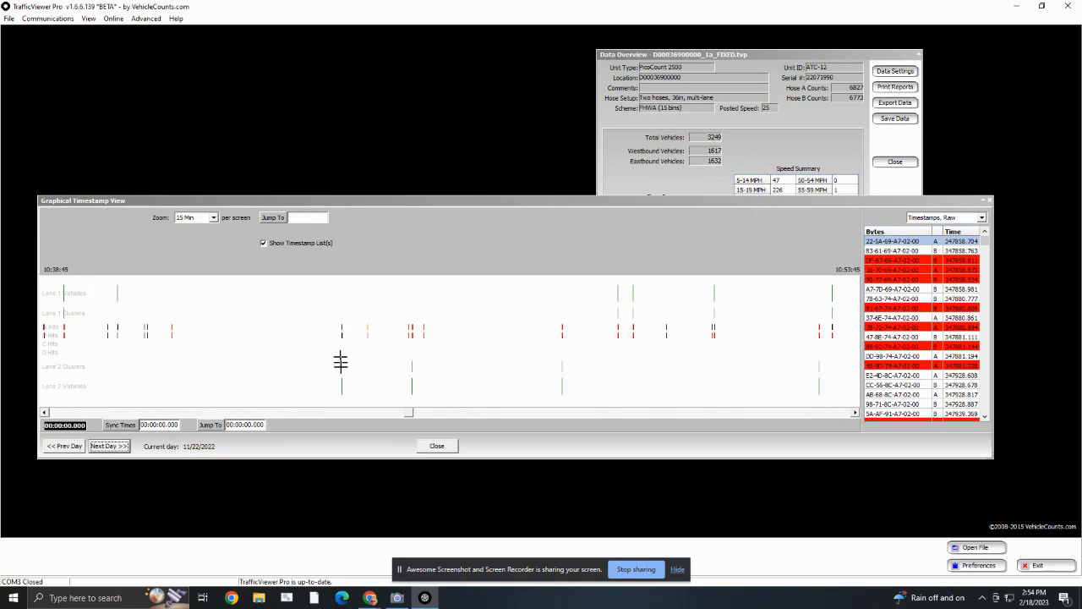
# Step: Examine the Lane 2 vehicle after 10:44:04 at 30 seconds per screen, finishing at 15 minutes per screen
pyautogui.click(341, 329)
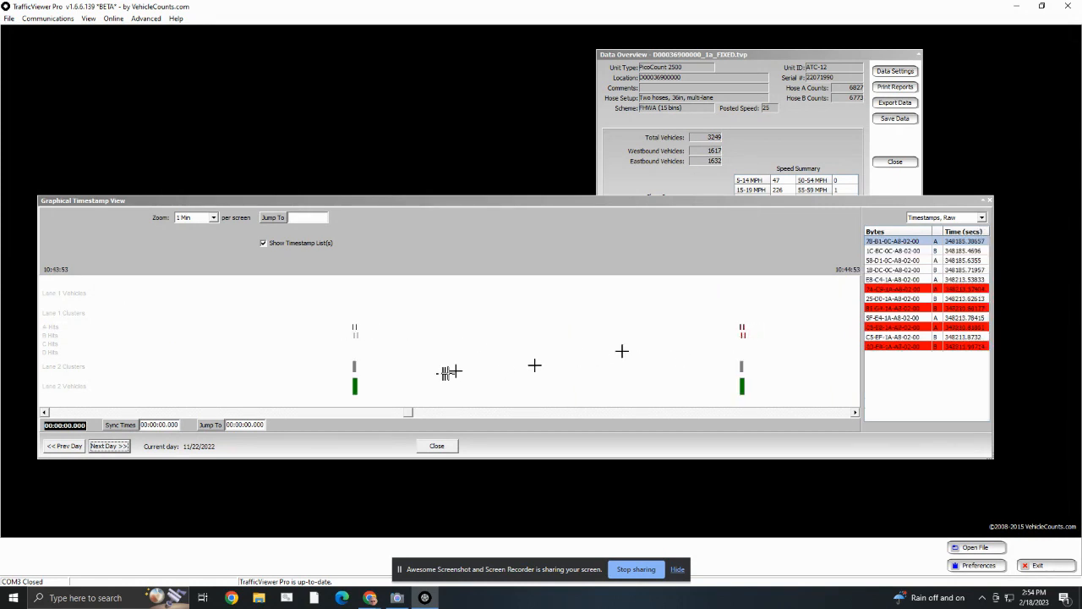
pyautogui.scroll(1, 344, 353)
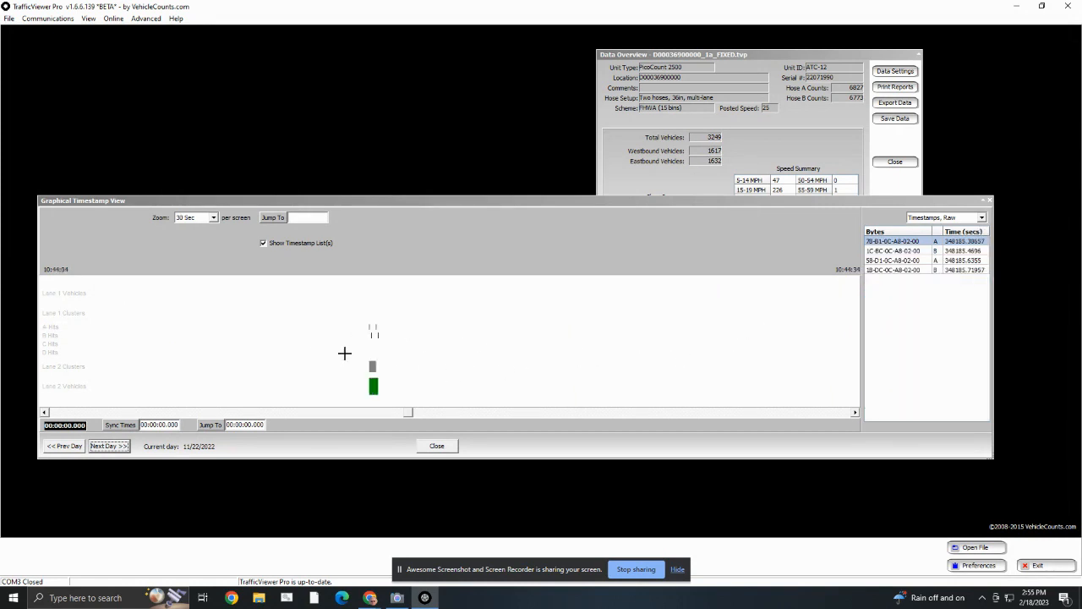
pyautogui.scroll(-5, 344, 353)
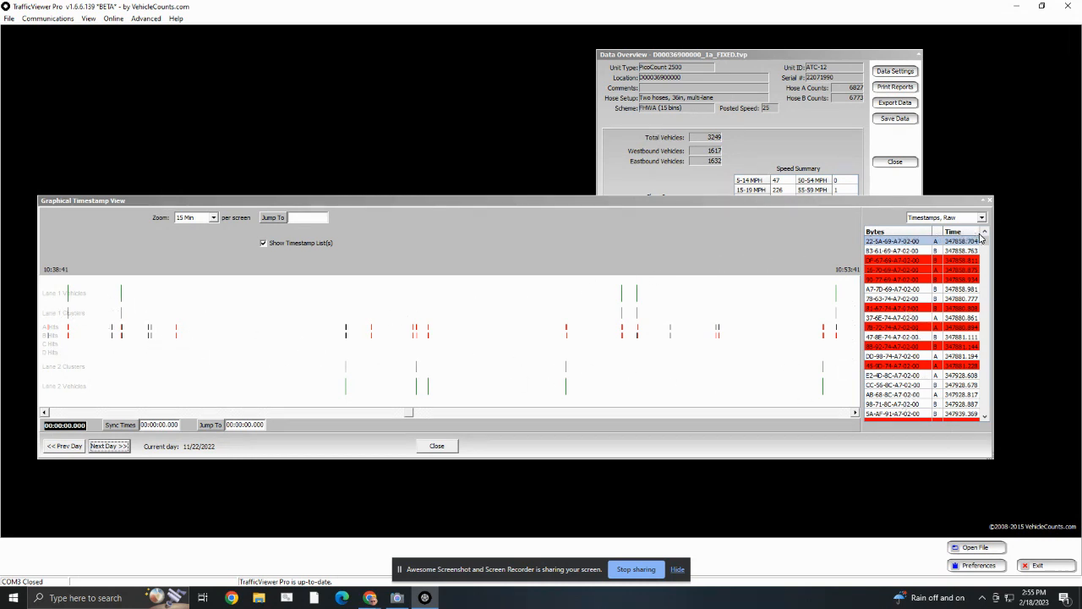
# Step: Inspect the hits from 10:38:41 at 1 minute per screen and step through the first timestamps in the raw list
pyautogui.moveTo(981, 241)
pyautogui.mouseDown()
pyautogui.moveTo(986, 301)
pyautogui.moveTo(975, 246)
pyautogui.mouseUp()
pyautogui.scroll(3, 955, 264)
pyautogui.scroll(-1, 955, 264)
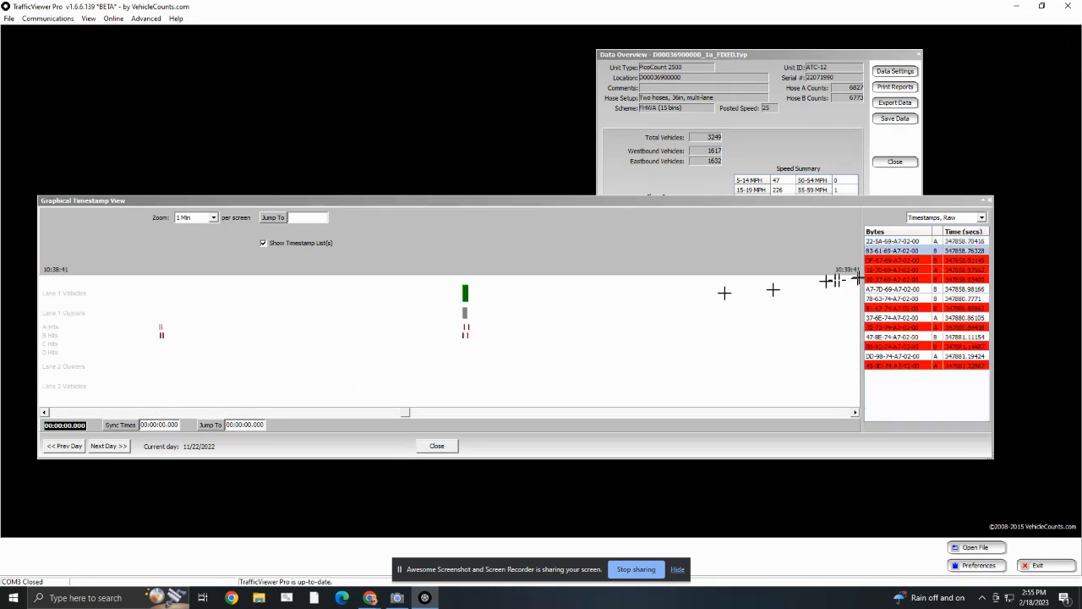
pyautogui.click(142, 345)
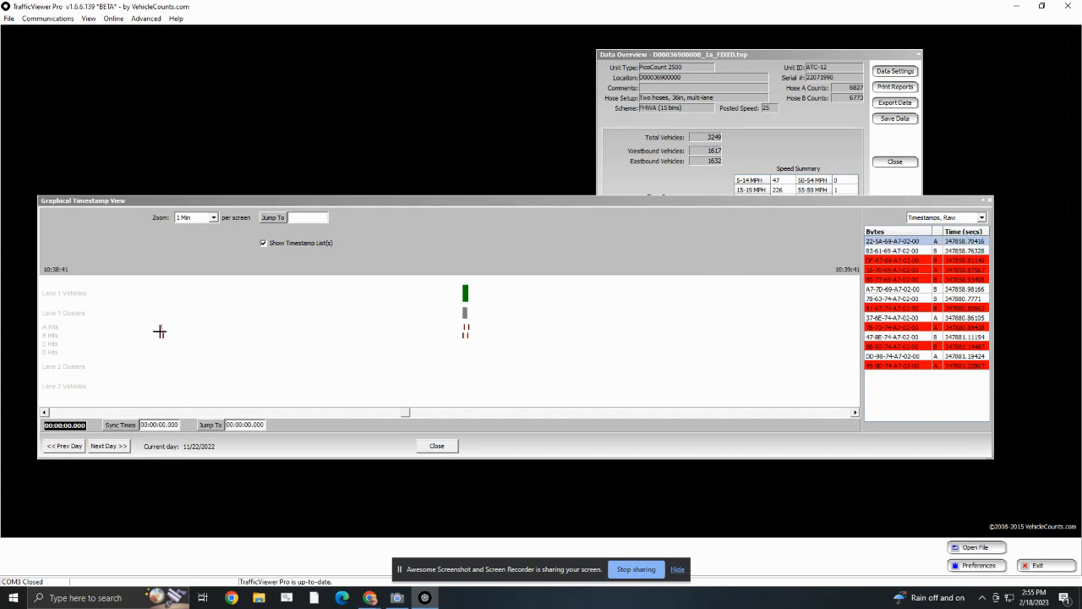
pyautogui.click(160, 332)
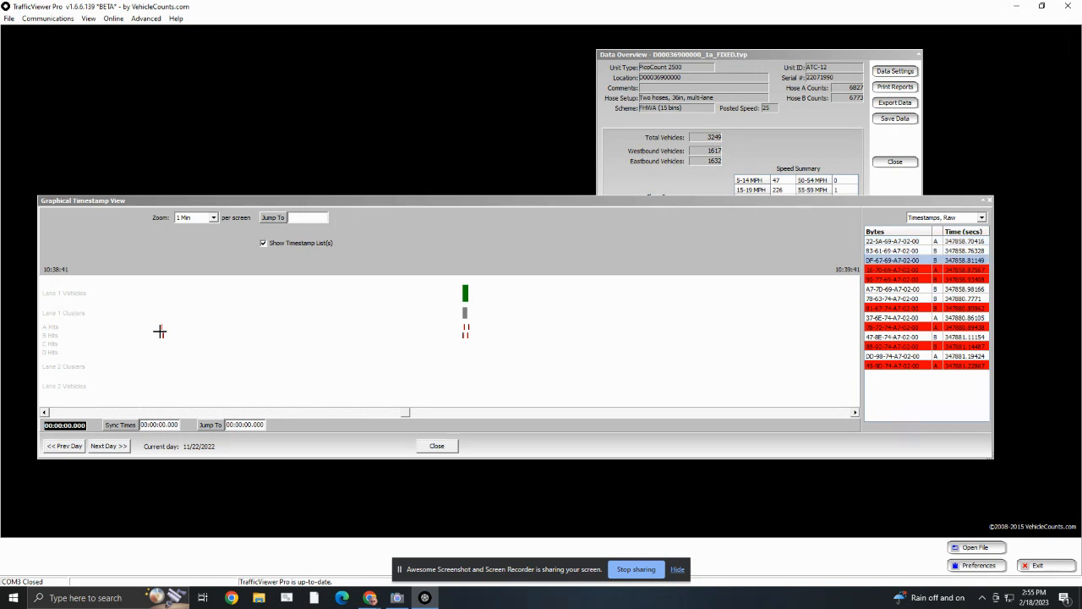
# Step: Examine the A and B hits that have no vehicle around 10:38:49 at 15, 5 and 2 seconds per screen
pyautogui.click(212, 218)
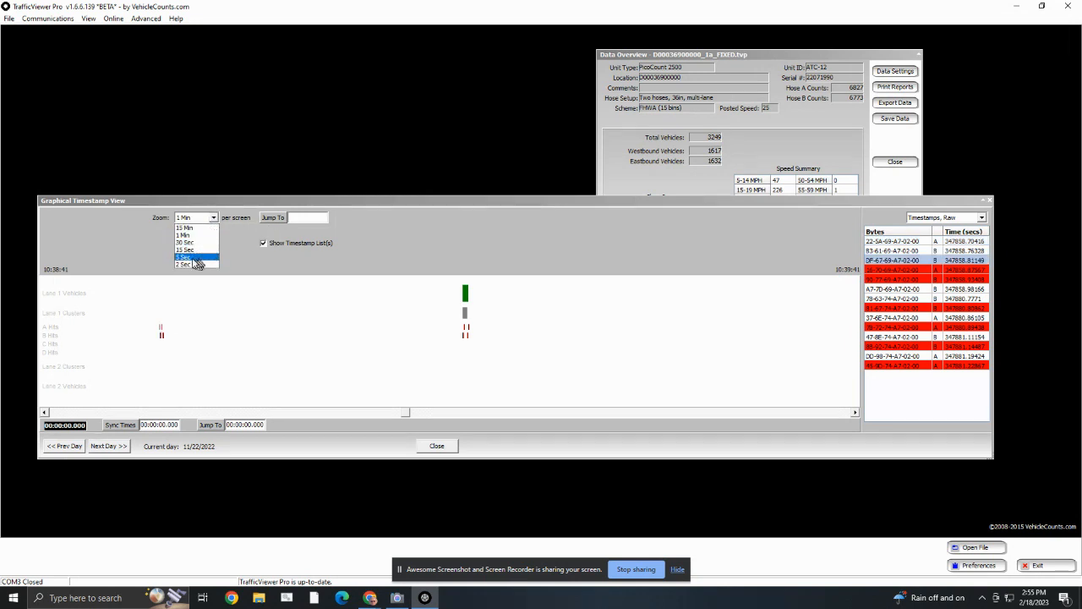
pyautogui.click(191, 246)
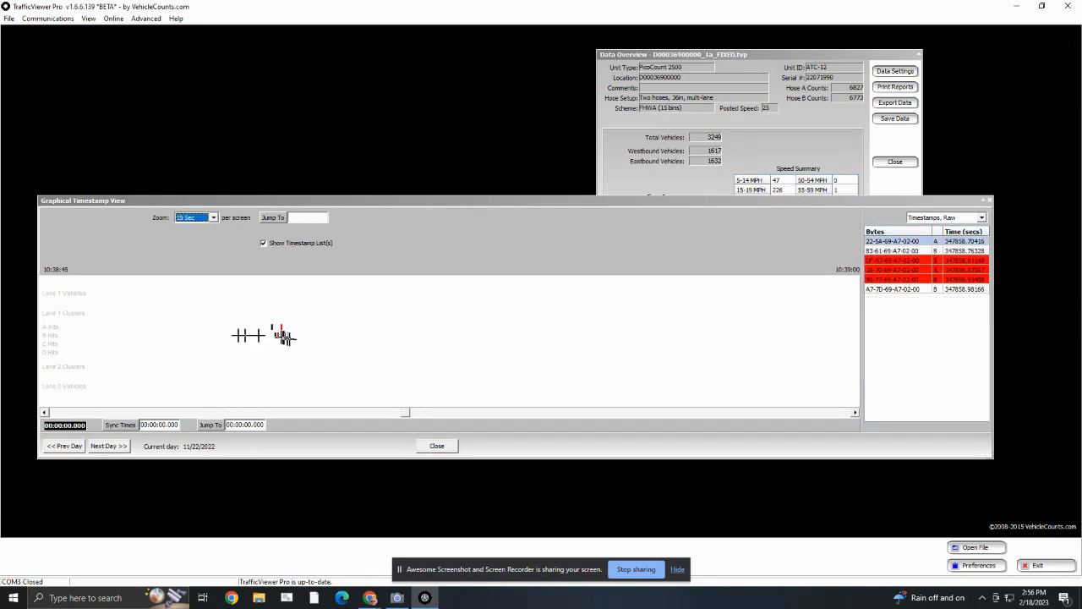
pyautogui.click(245, 333)
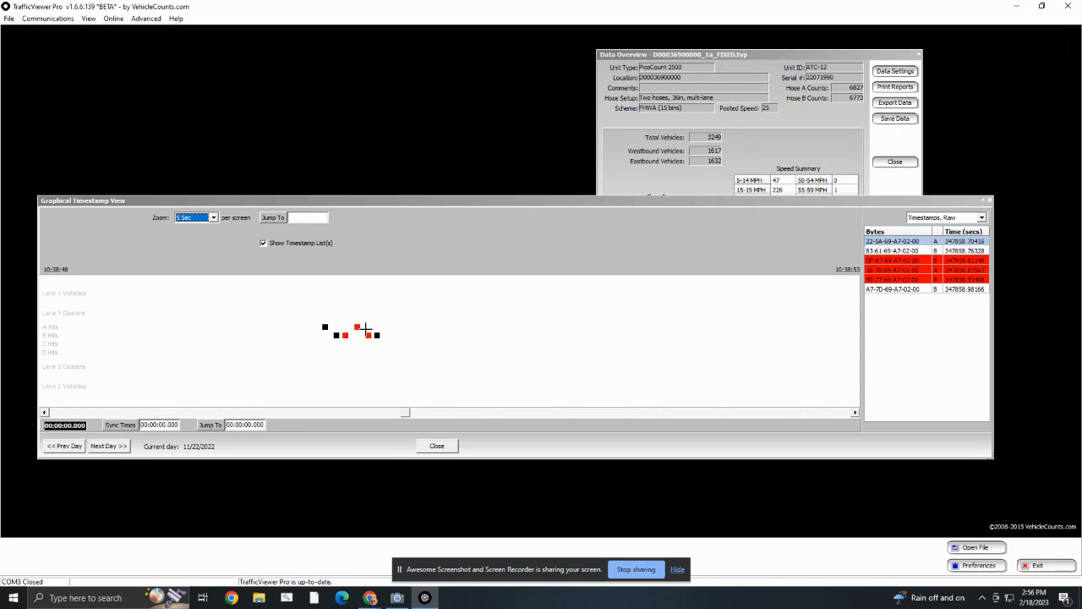
pyautogui.moveTo(356, 328)
pyautogui.scroll(1, 352, 355)
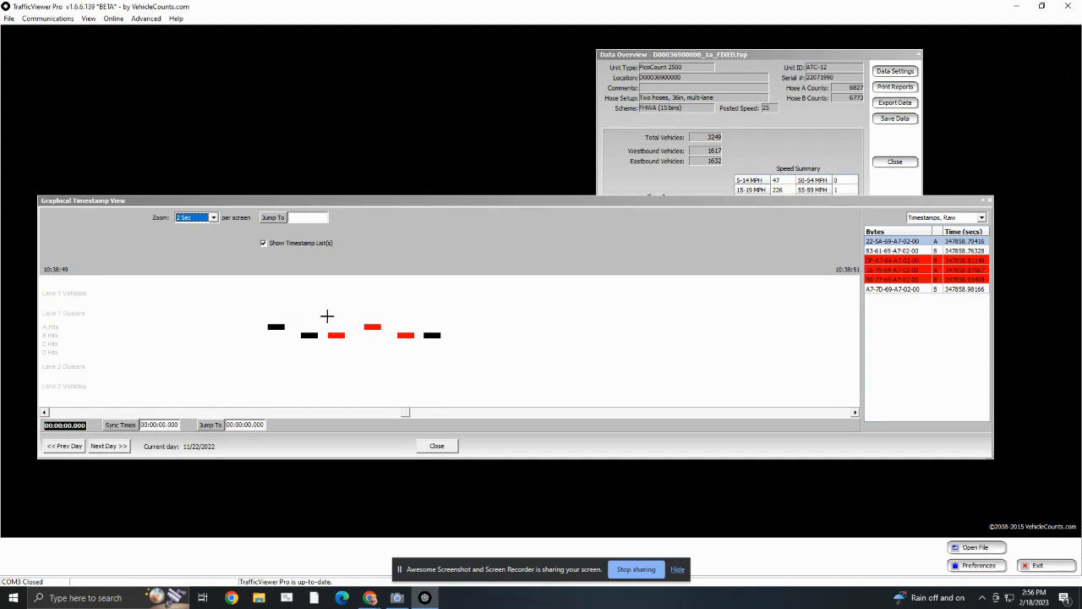
# Step: Browse back to the Lane 1 vehicle in the interval starting at 10:37:44, at 15 seconds per screen
pyautogui.scroll(-3, 325, 316)
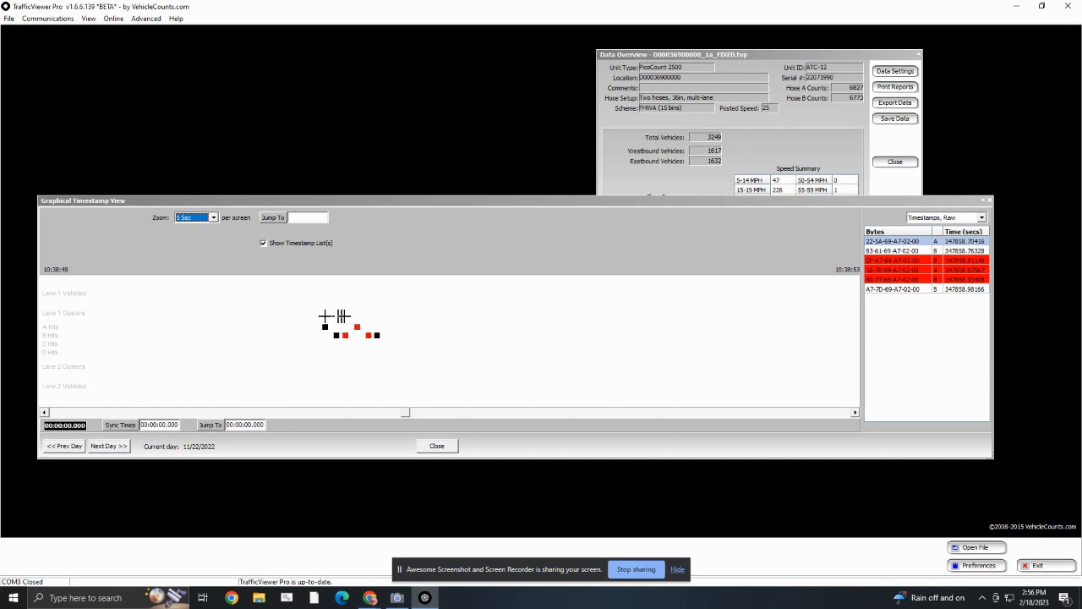
pyautogui.click(351, 412)
pyautogui.click(348, 413)
pyautogui.click(345, 412)
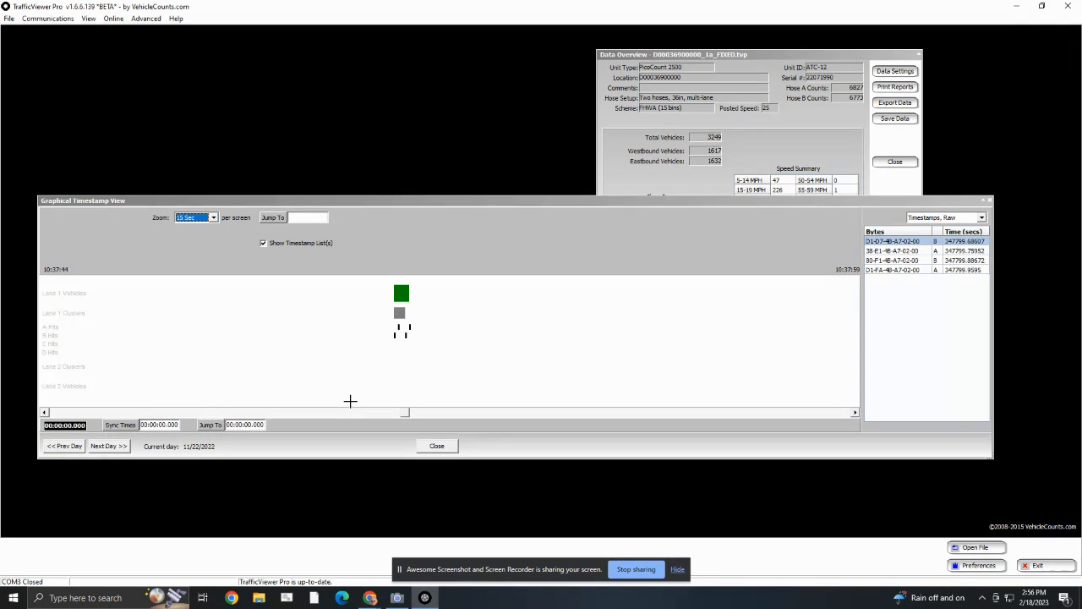
# Step: Examine the Lane 1 vehicle's hits, cluster and vehicle bar around 10:37:48 at 30, 5 and 2 seconds per screen
pyautogui.scroll(-1, 350, 401)
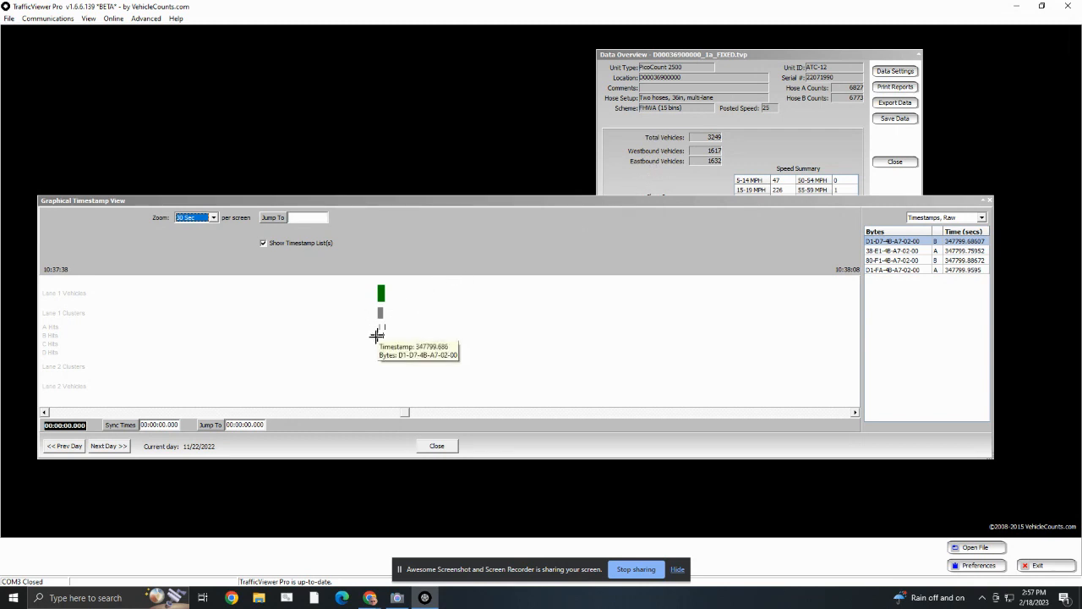
pyautogui.scroll(2, 386, 334)
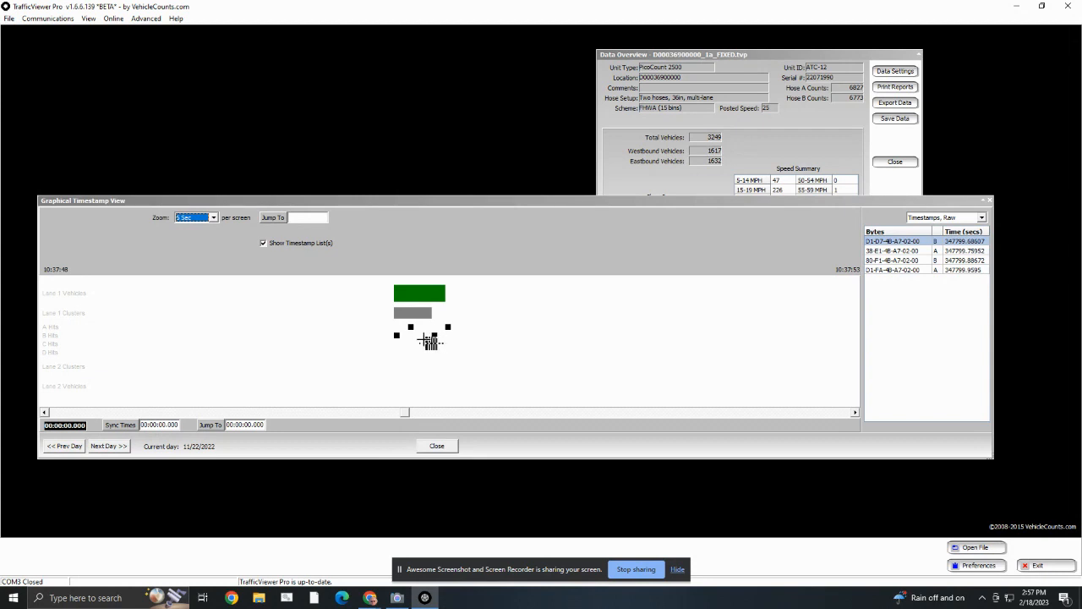
pyautogui.moveTo(424, 292)
pyautogui.scroll(1, 381, 331)
pyautogui.scroll(-2, 382, 331)
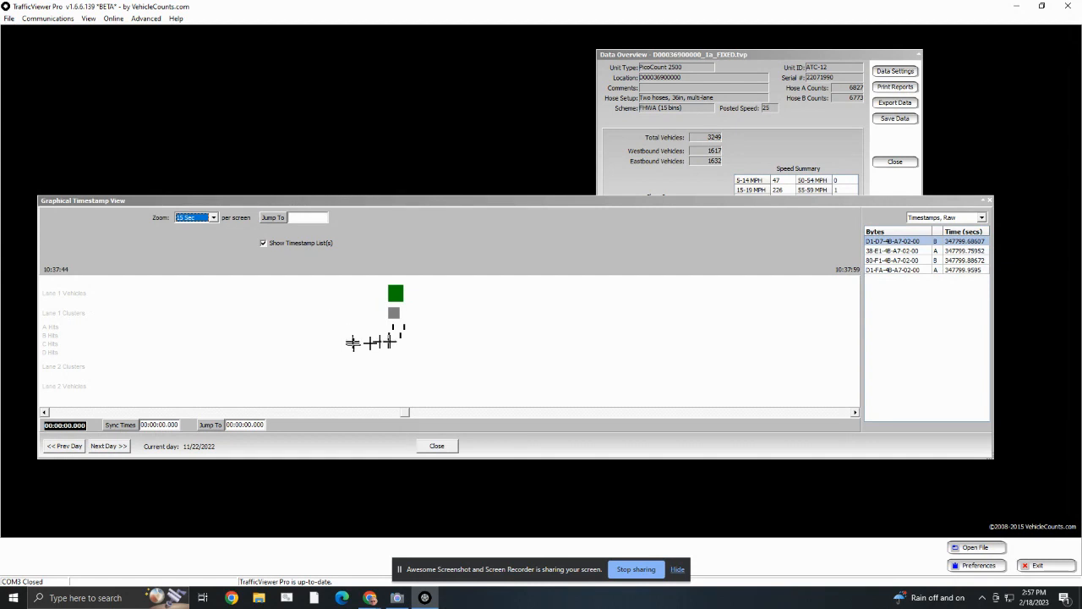
# Step: Browse forward at 15 seconds per screen from 10:37:59 to the interval starting at 10:39:59
pyautogui.click(426, 416)
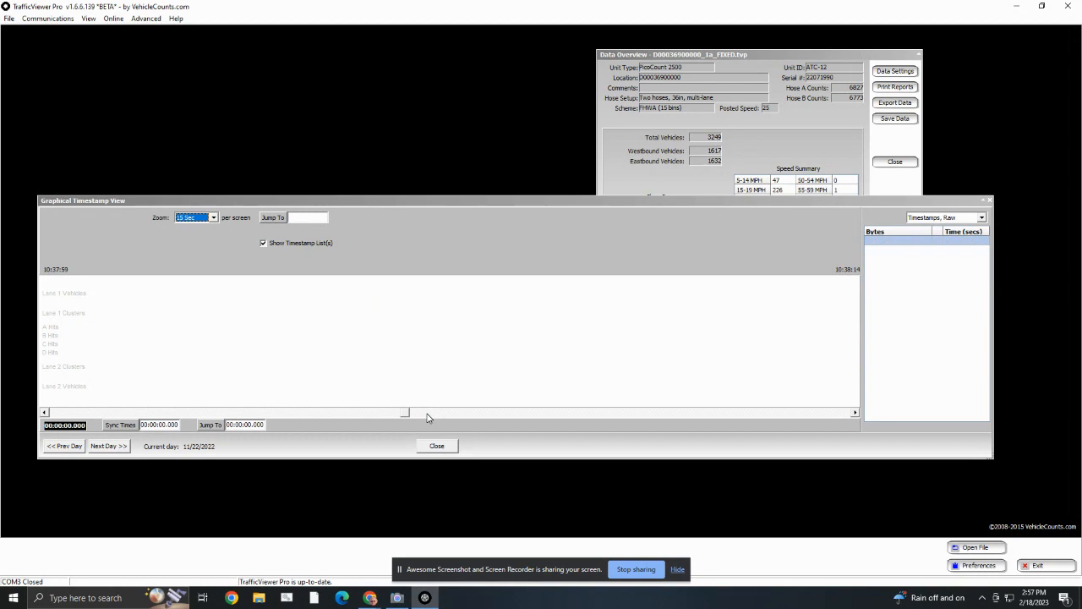
pyautogui.click(428, 416)
pyautogui.click(432, 417)
pyautogui.click(431, 417)
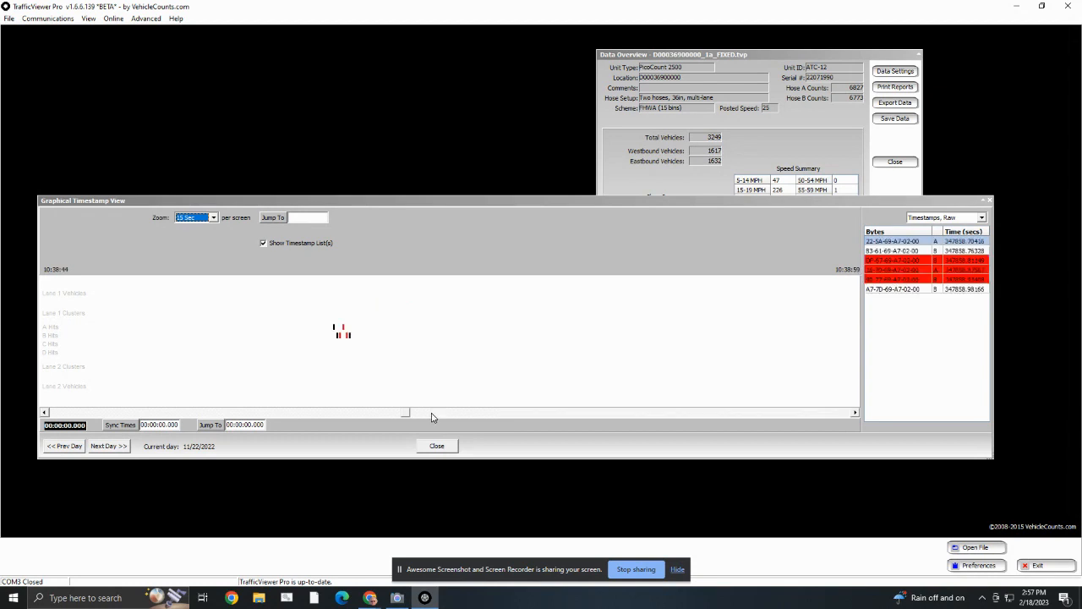
pyautogui.click(456, 417)
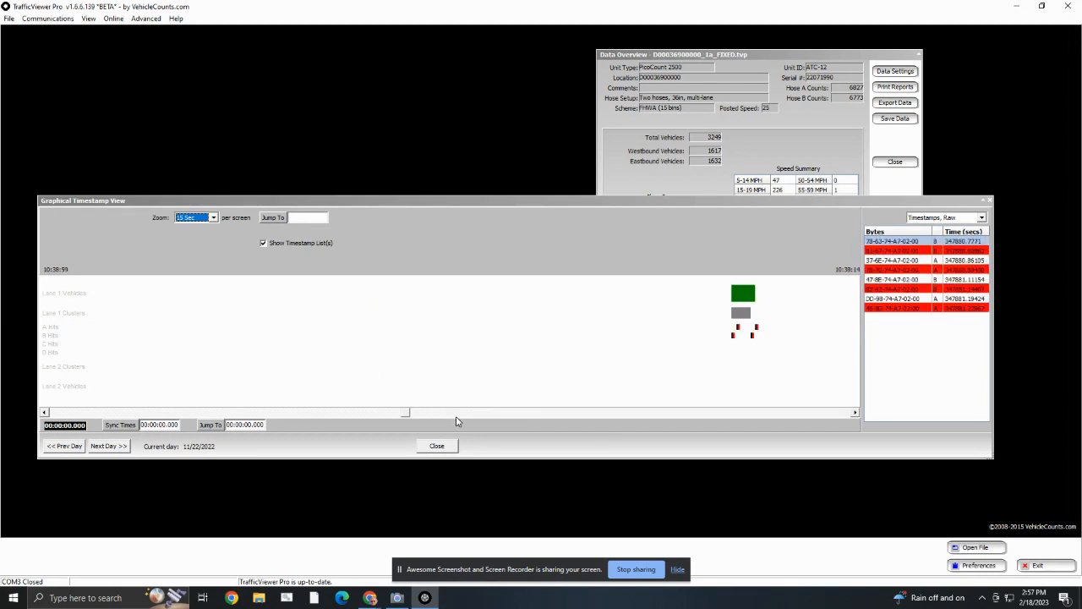
pyautogui.click(466, 417)
pyautogui.click(466, 417)
pyautogui.click(464, 416)
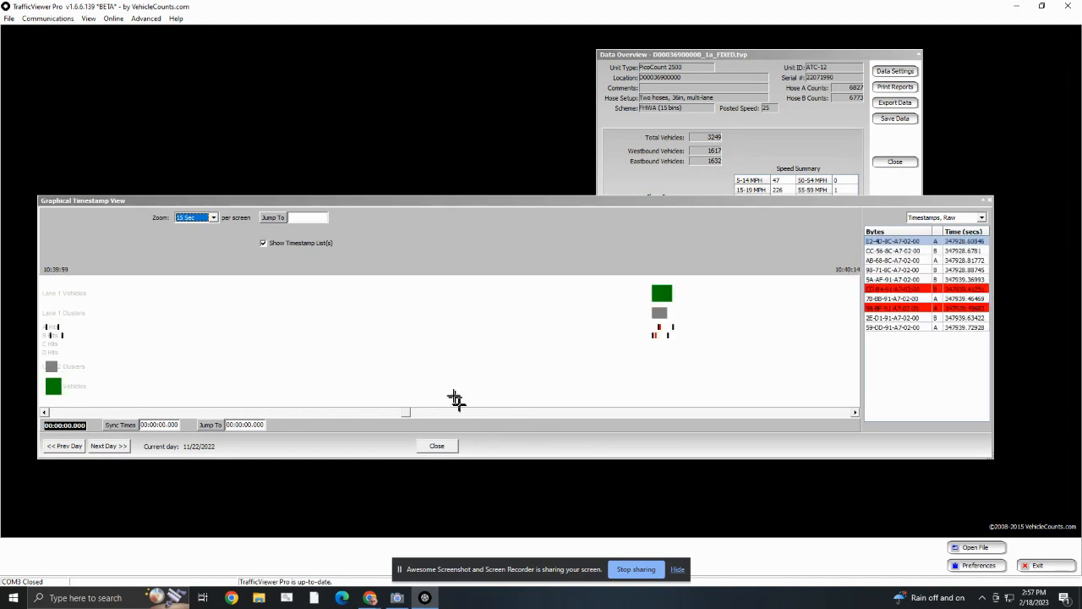
# Step: Compare the vehicles in both lanes from 10:39:50, and advance to examine the two Lane 1 vehicles after 10:40:22 at 30 seconds per screen
pyautogui.scroll(1, 519, 370)
pyautogui.scroll(-1, 519, 370)
pyautogui.scroll(-1, 520, 370)
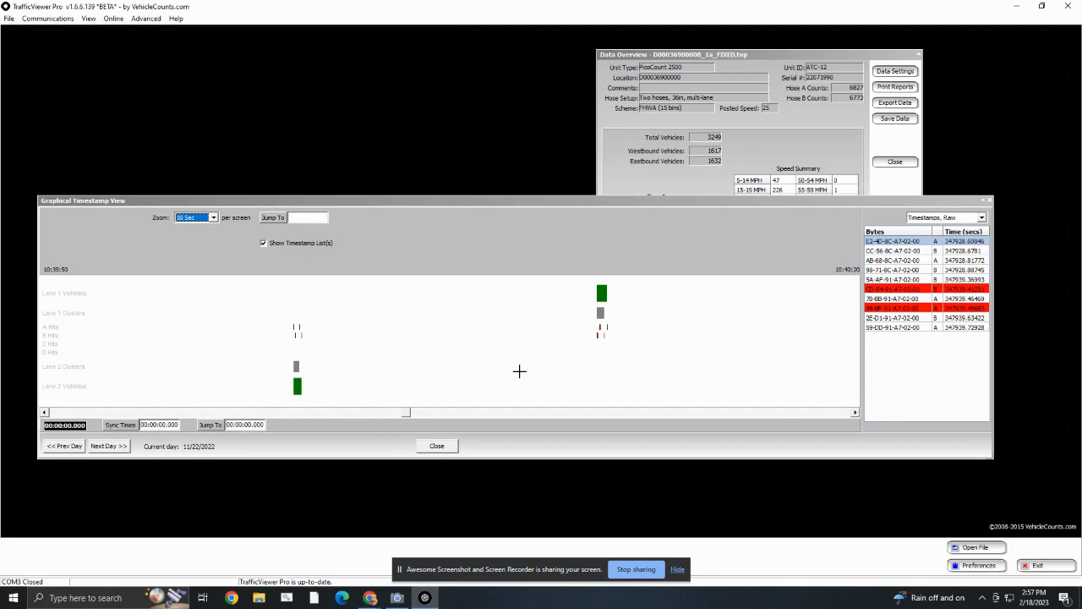
pyautogui.click(530, 416)
pyautogui.scroll(1, 528, 379)
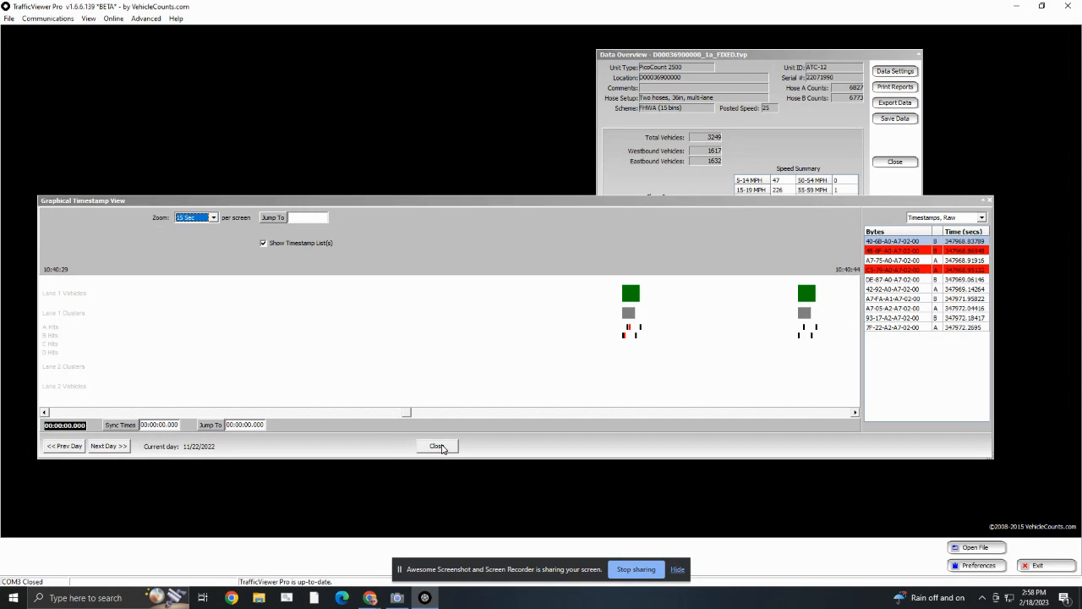
pyautogui.scroll(1, 432, 308)
pyautogui.scroll(-2, 432, 310)
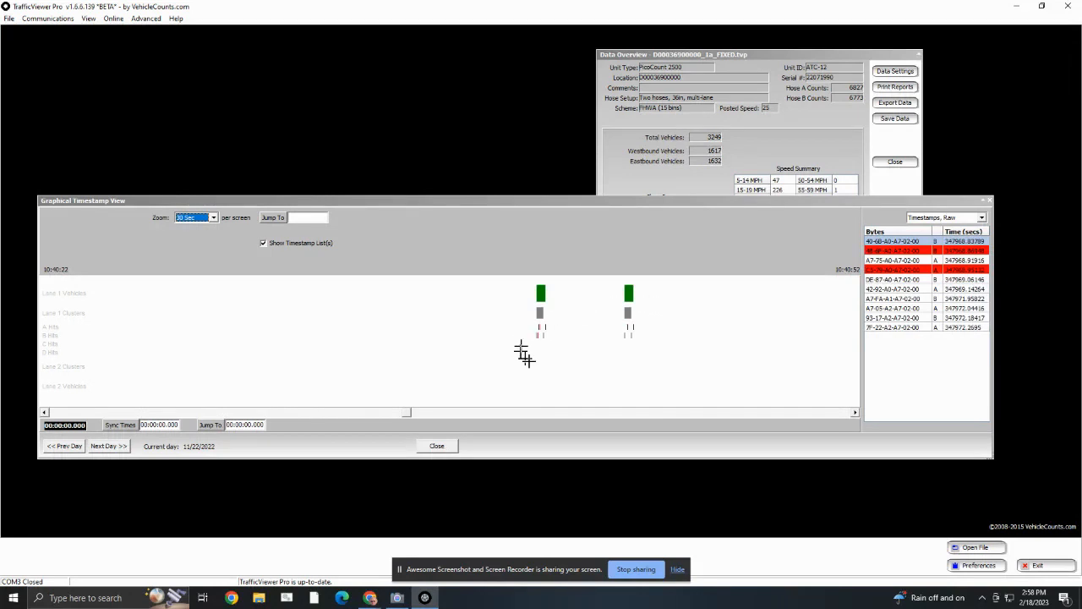
# Step: Close the Graphical Timestamp View, check the advanced options, and start closing the data overview
pyautogui.click(437, 446)
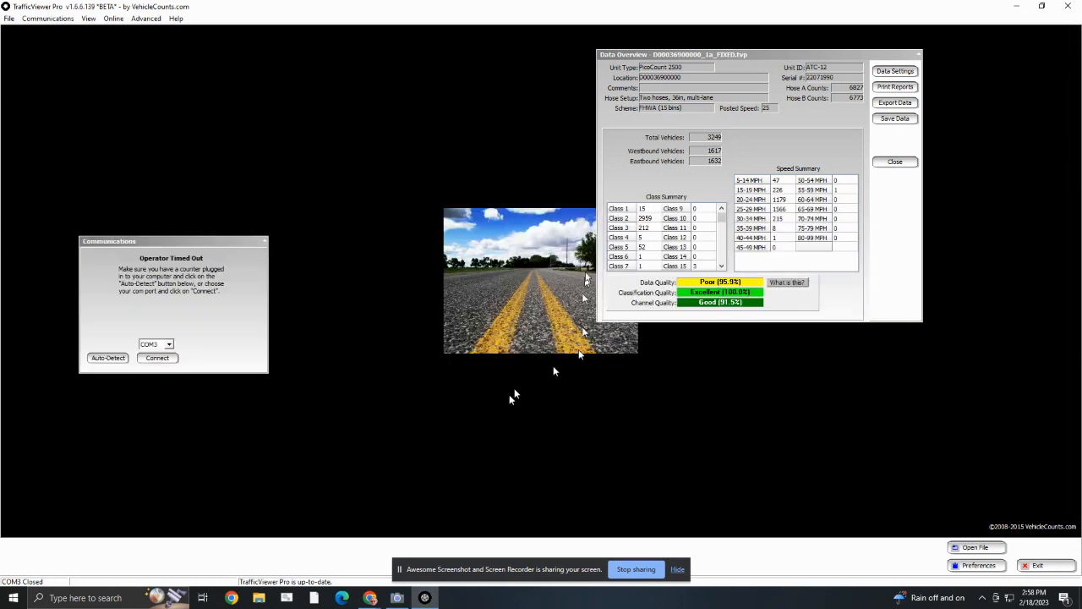
pyautogui.click(156, 21)
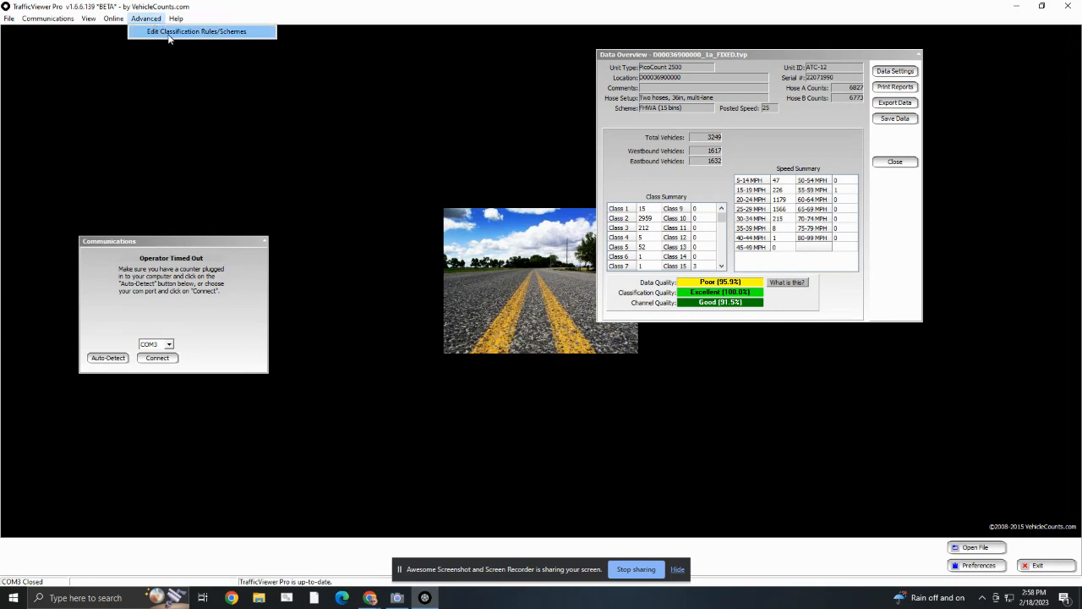
pyautogui.click(308, 87)
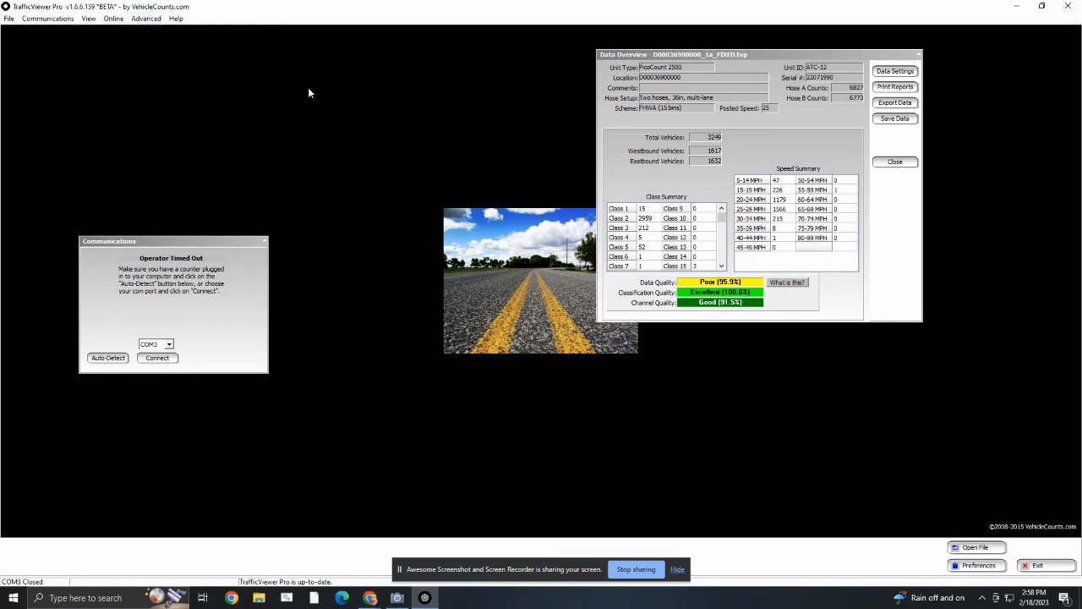
pyautogui.click(896, 162)
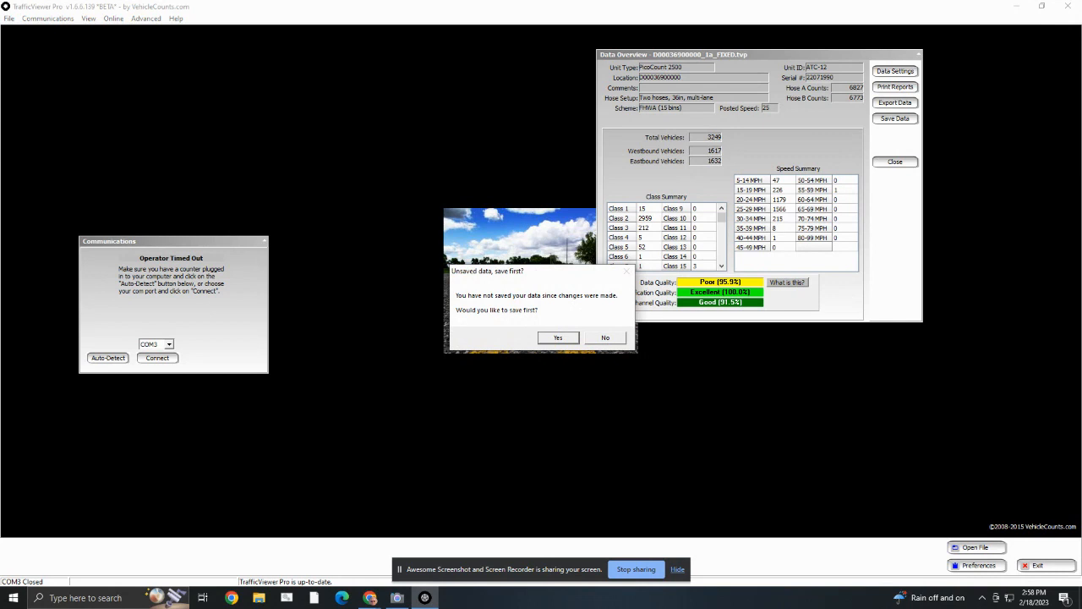
pyautogui.hotkey('alt', 'Tab')
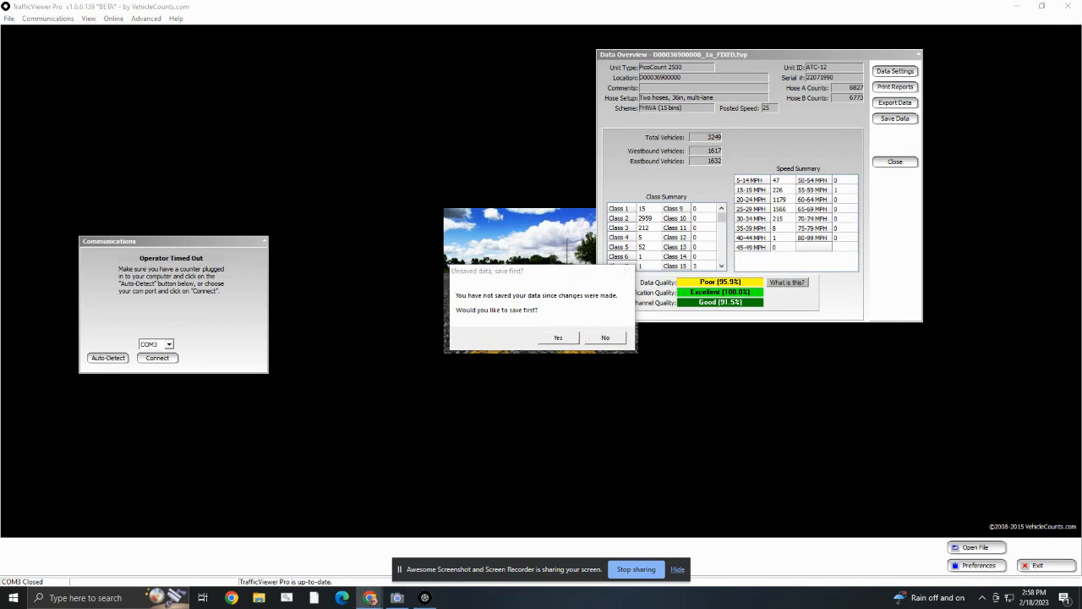